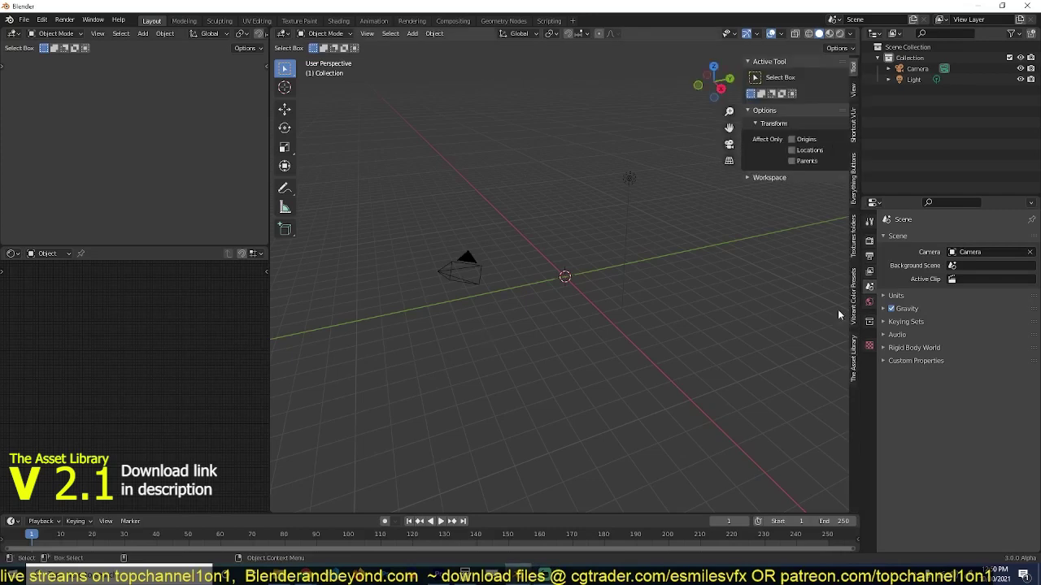
Link the building pack folder from D:\models\libraries as an asset library and make it the active library directory.
click(853, 358)
click(769, 404)
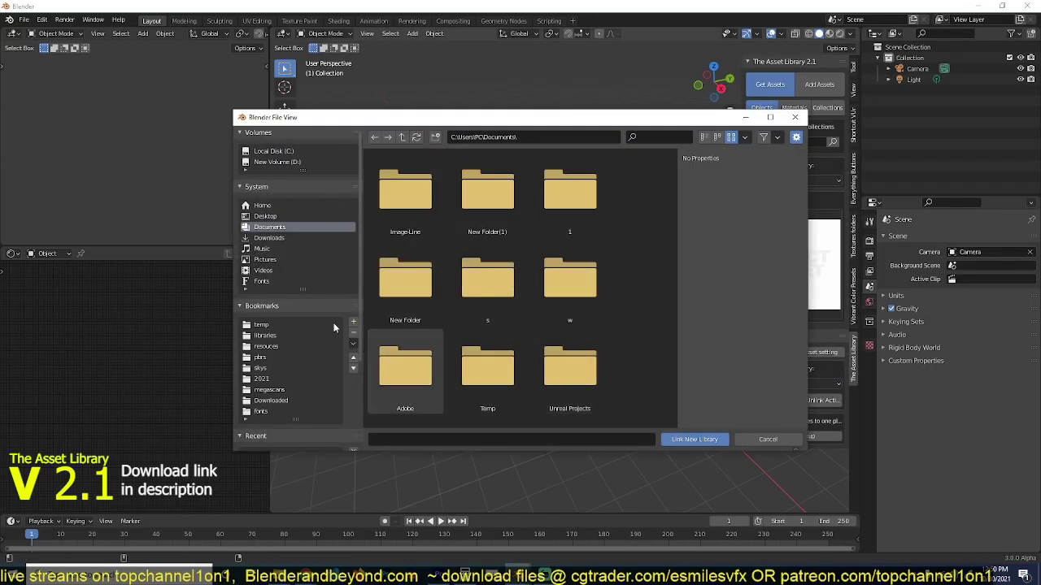
click(264, 334)
double_click(488, 195)
click(687, 439)
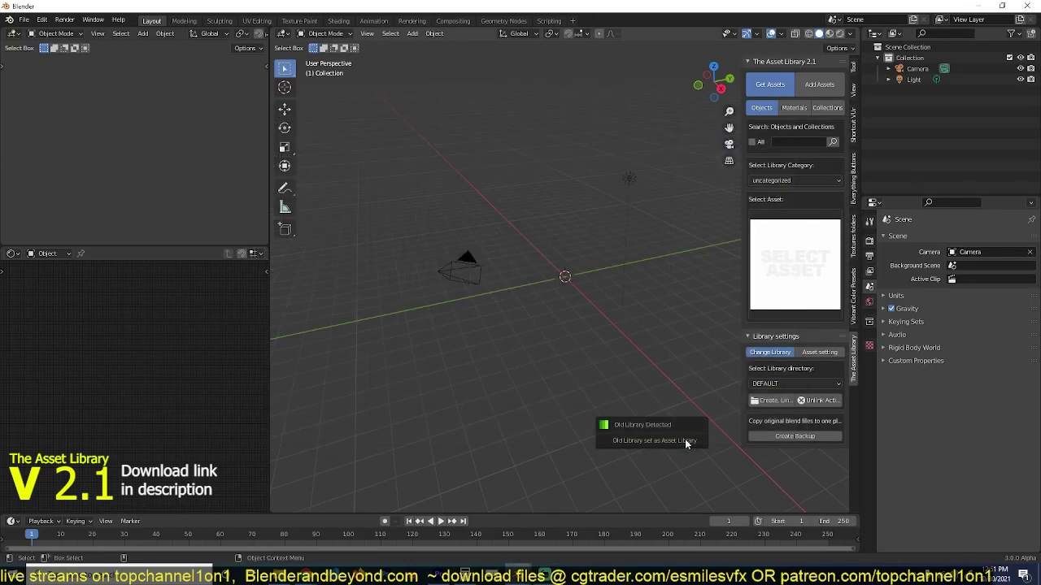
click(794, 383)
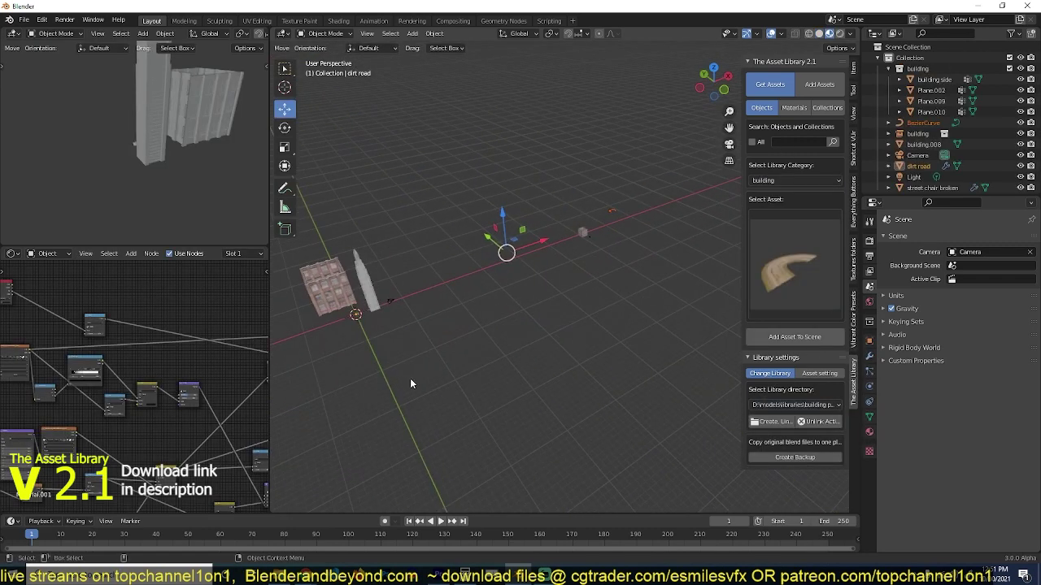
Delete the dirt road and the Bezier curve from the scene.
scroll(410, 378, down, 2)
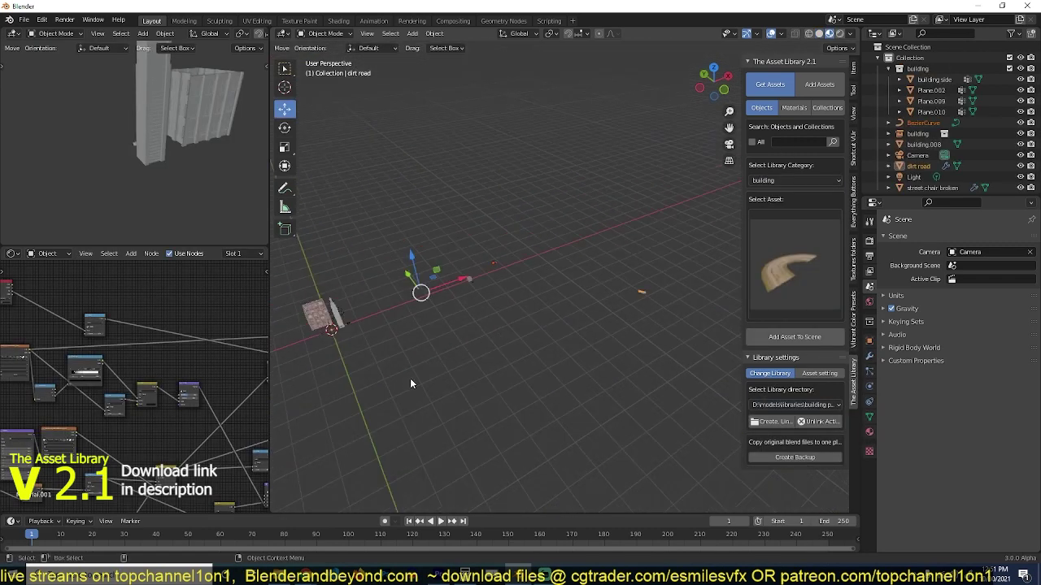
key(x)
click(409, 378)
Choose the Coca-Cola fridge from the building category and add it to the scene.
shift+middle_drag(410, 378, 682, 321)
click(754, 295)
click(736, 484)
scroll(597, 425, up, 5)
shift+middle_drag(597, 425, 547, 287)
click(771, 337)
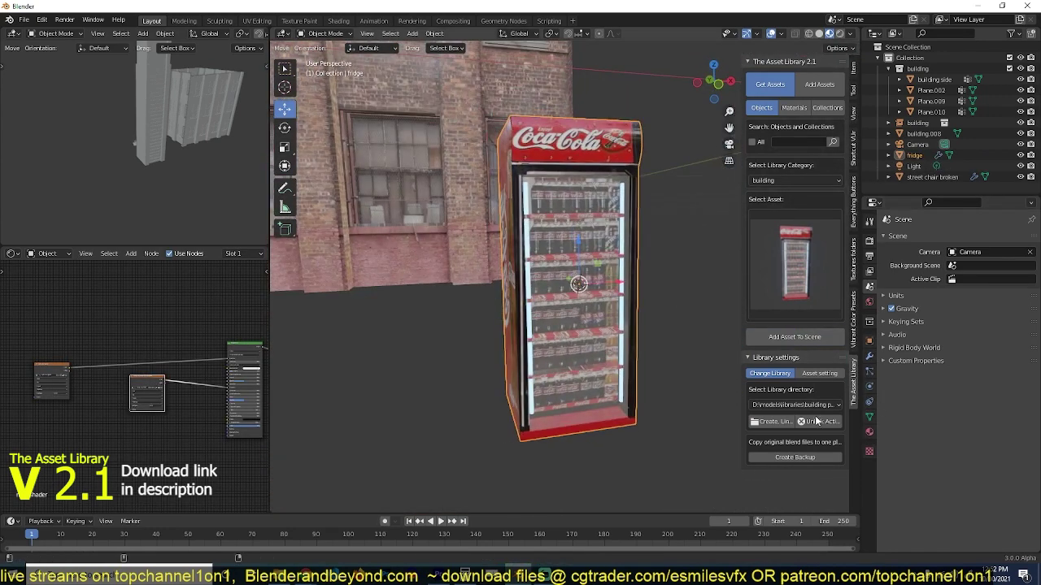
Link the vehicles folder from D:\models\libraries as an asset library.
click(770, 421)
click(265, 335)
double_click(554, 223)
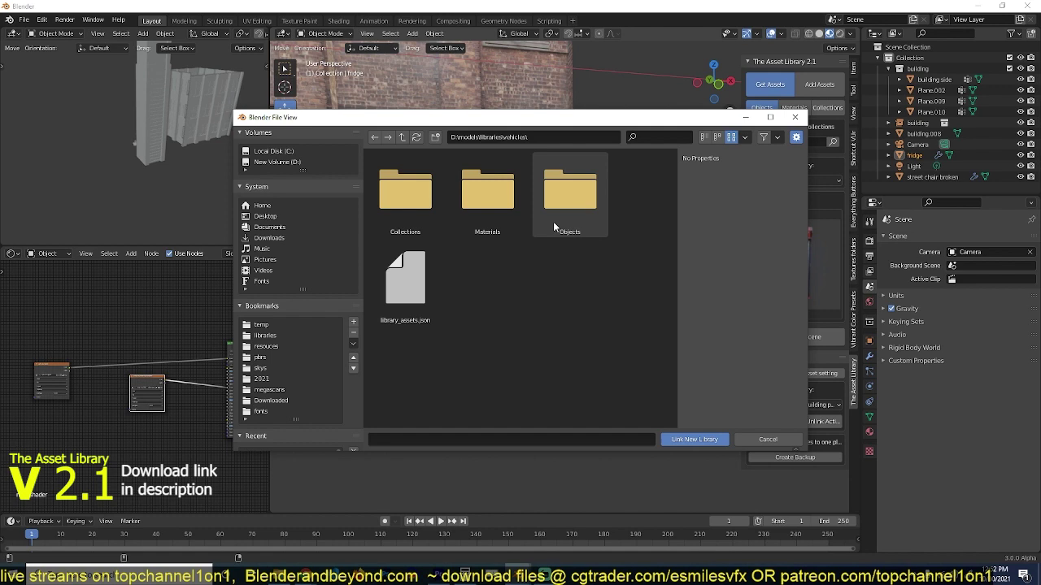
click(693, 440)
Link the Medieval folder from D:\models\libraries as an asset library.
click(786, 403)
click(264, 335)
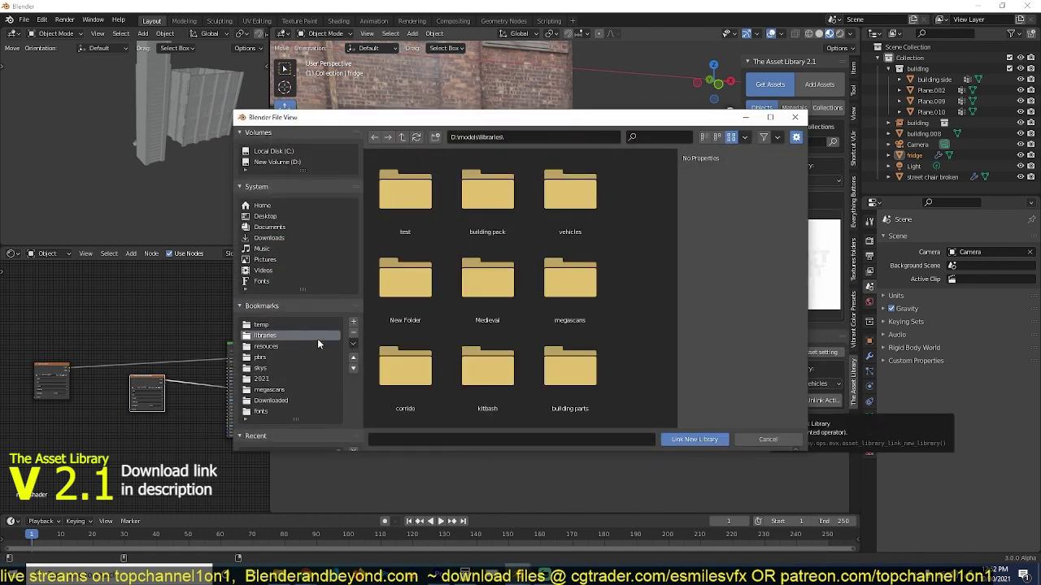
double_click(488, 272)
click(694, 439)
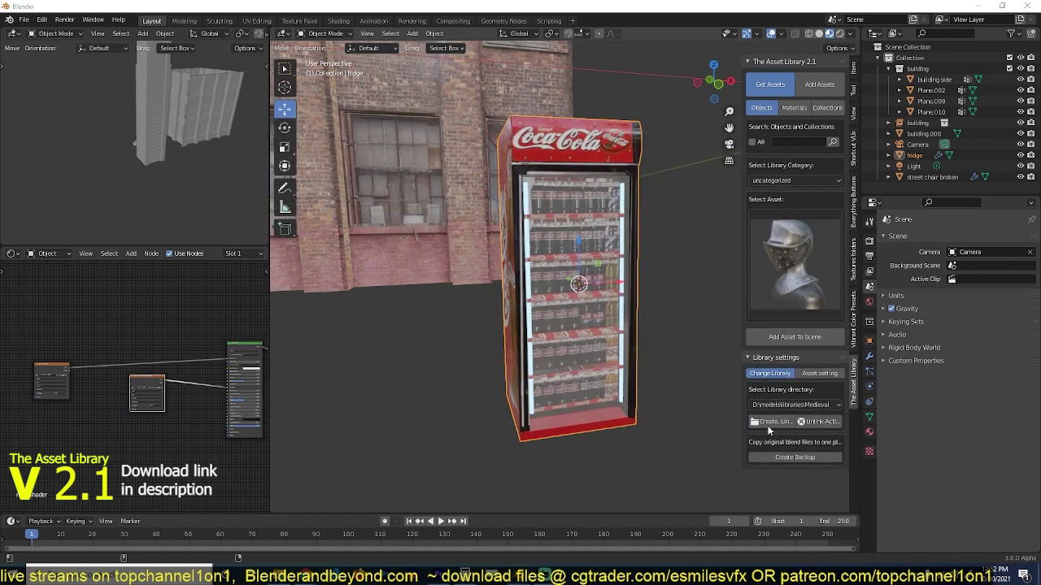
Link the building parts folder from D:\models\libraries as an asset library.
click(768, 424)
click(273, 337)
scroll(504, 341, down, 1)
double_click(569, 332)
click(694, 439)
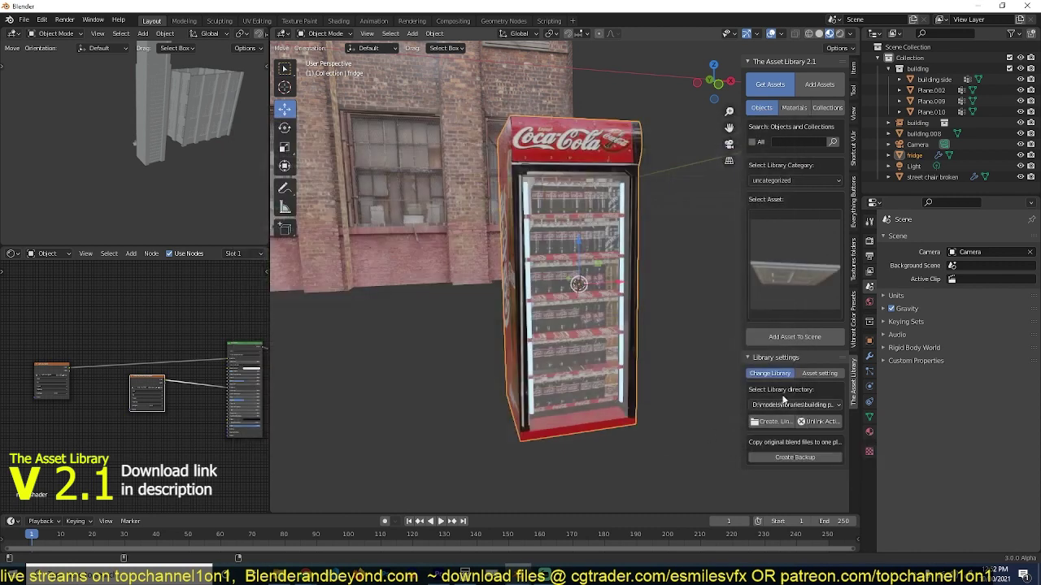
Link the corrido folder from D:\models\libraries as an asset library.
click(760, 422)
click(285, 346)
click(266, 335)
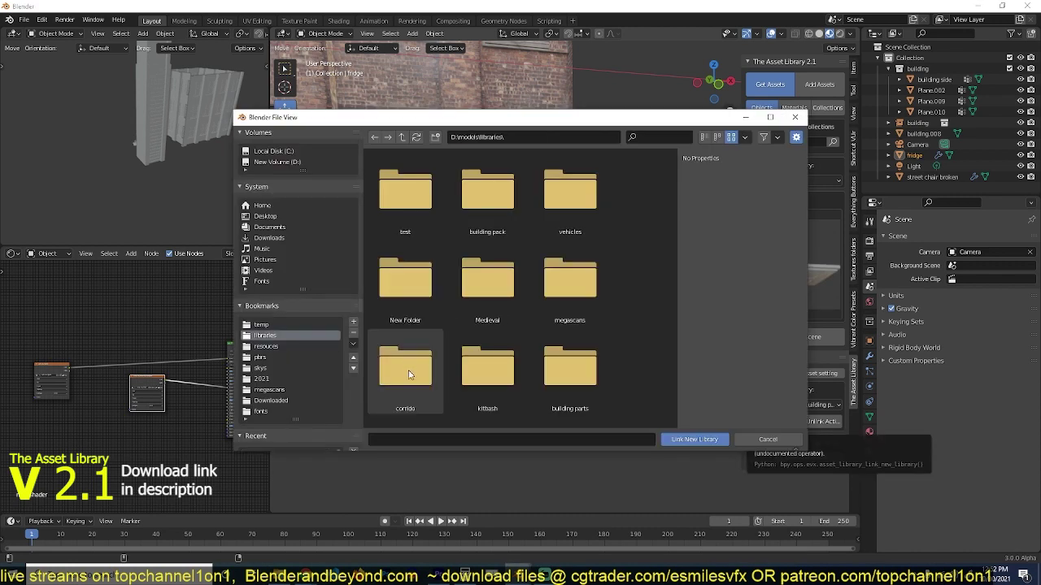
double_click(405, 366)
click(695, 439)
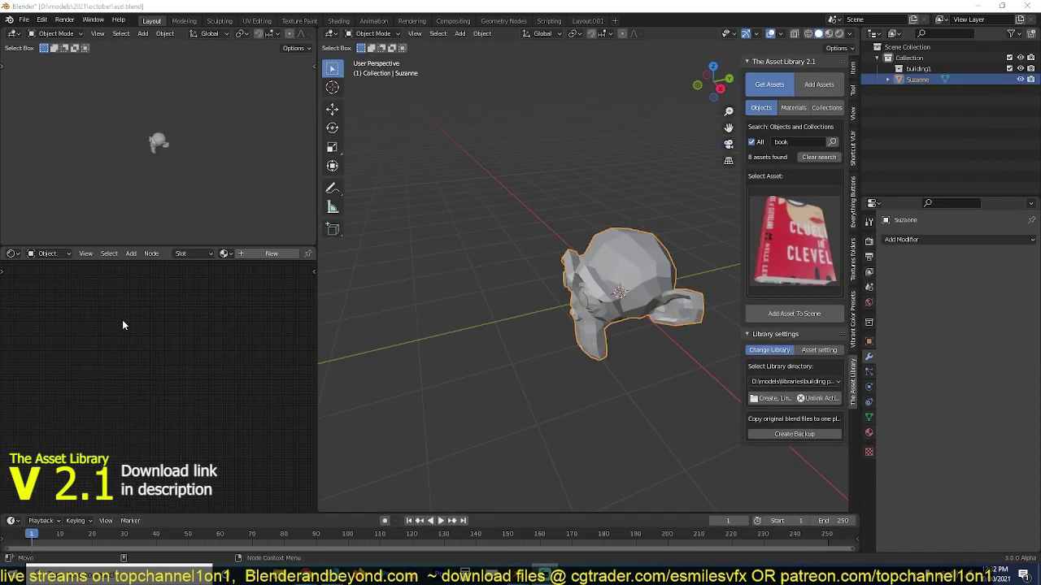
Change the empty shader editor area into an Asset Browser.
click(12, 253)
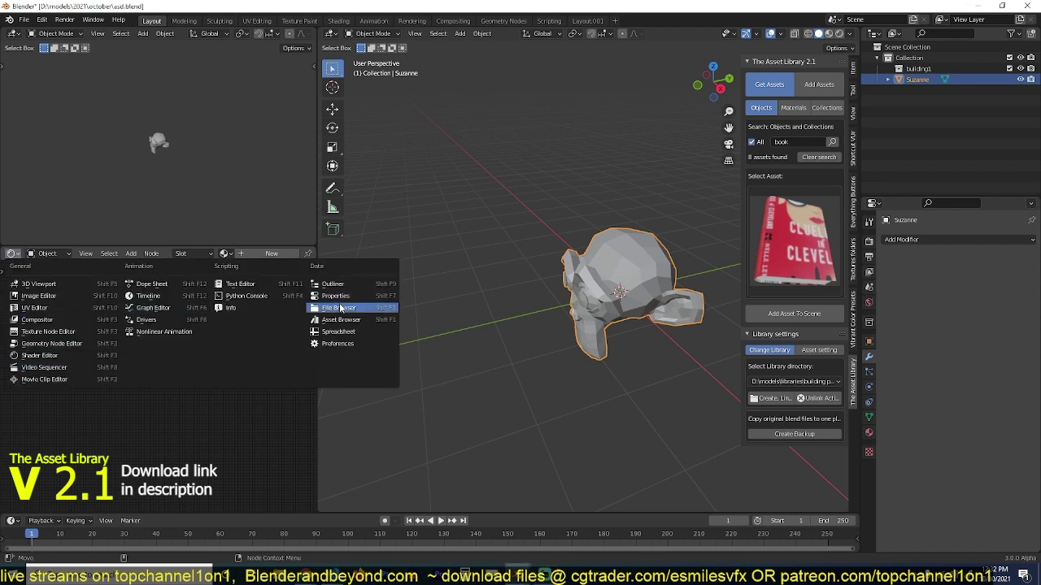
click(335, 321)
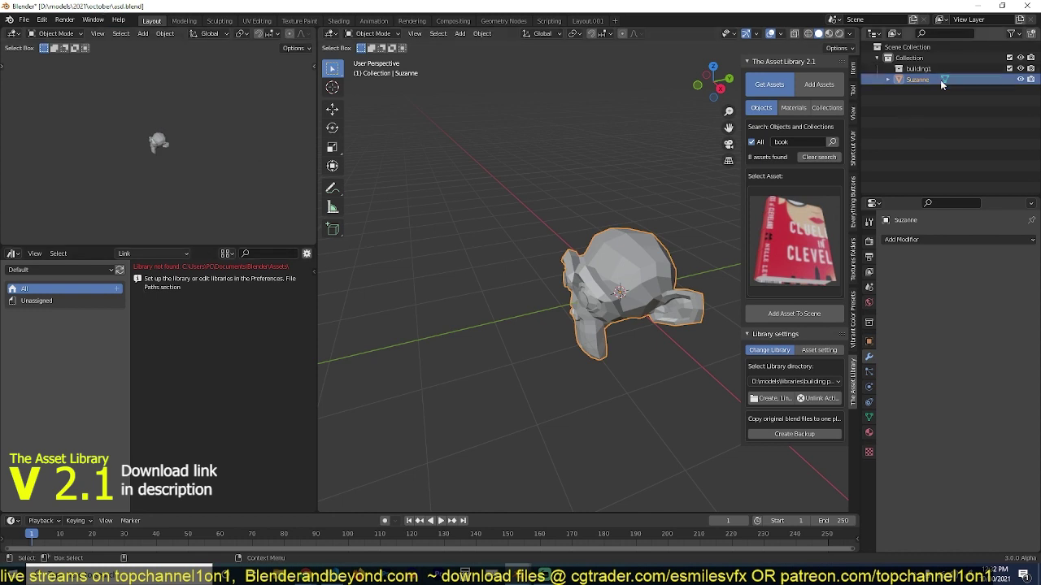
Examine Suzanne's ID Data options in the outliner and the details sidebar of the Asset Browser.
right_click(912, 78)
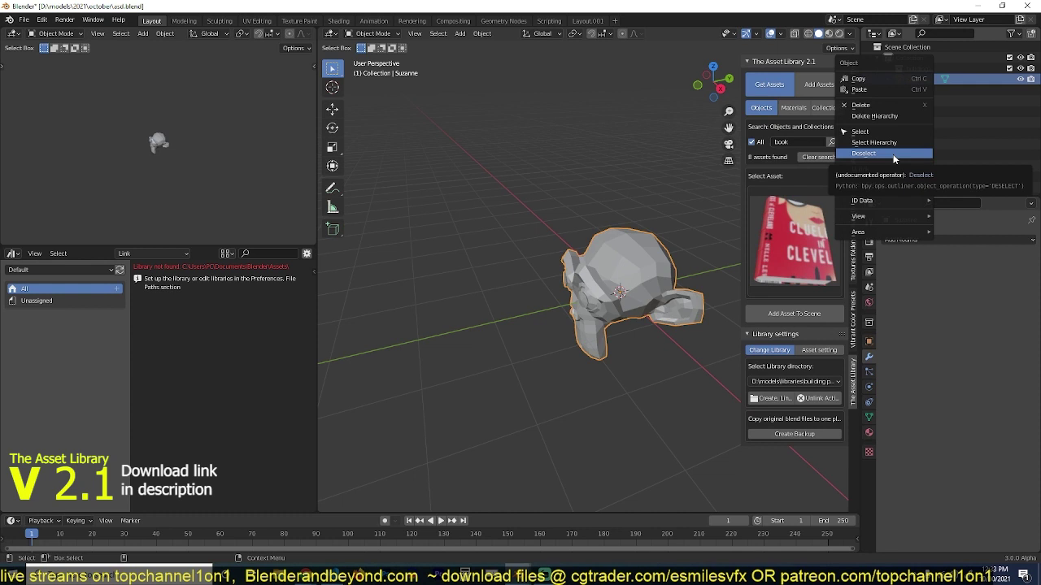
mouse_move(892, 210)
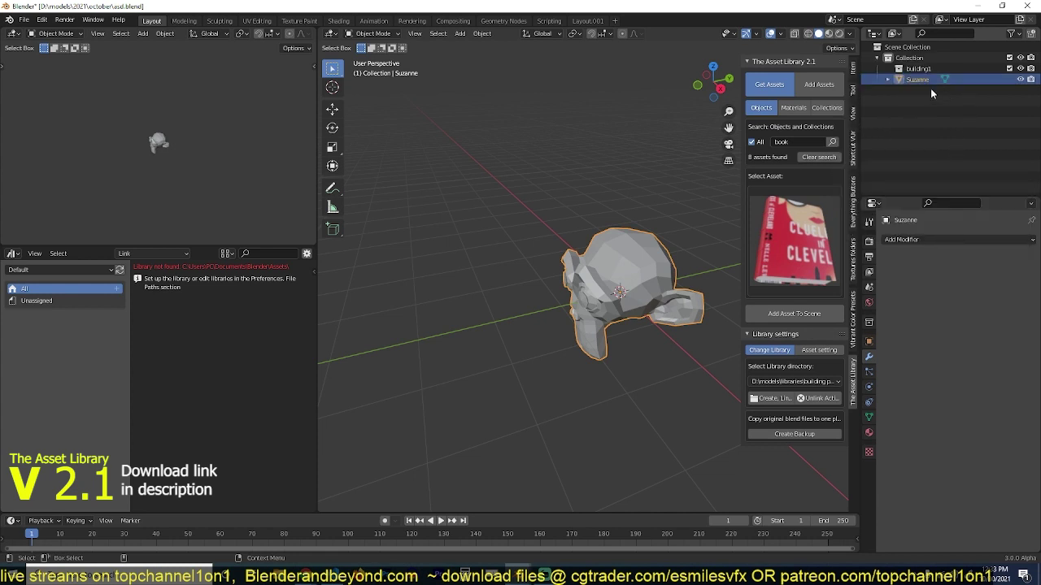
right_click(927, 81)
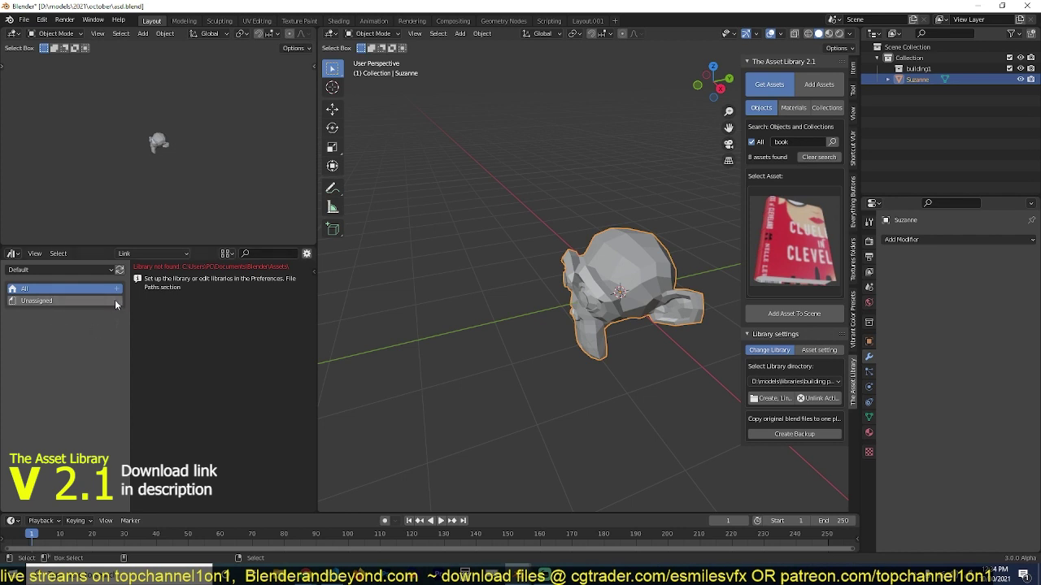
key(n)
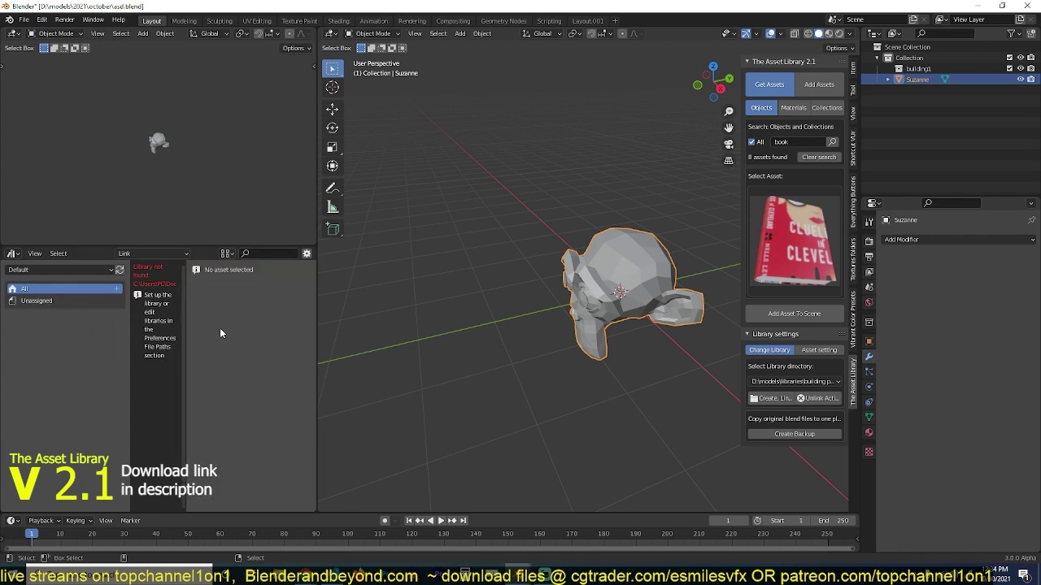
key(n)
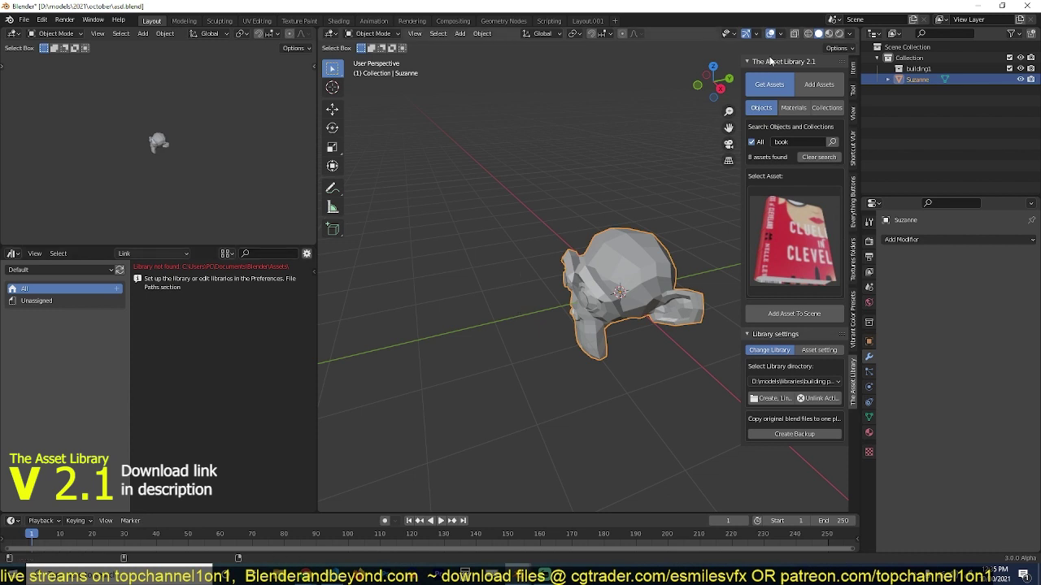
Set the library directory to DEFAULT and clear the book search.
click(795, 382)
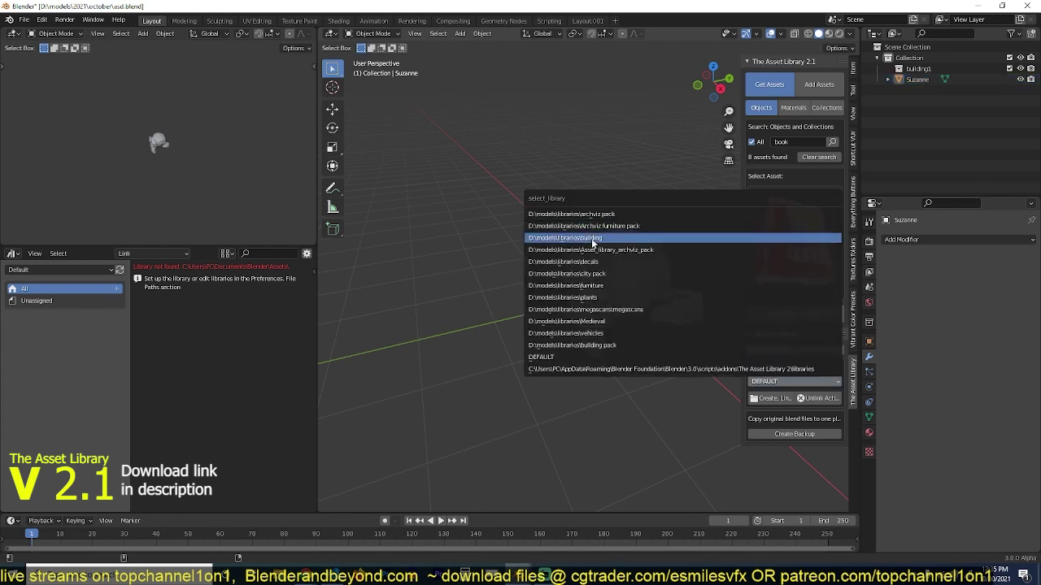
click(552, 357)
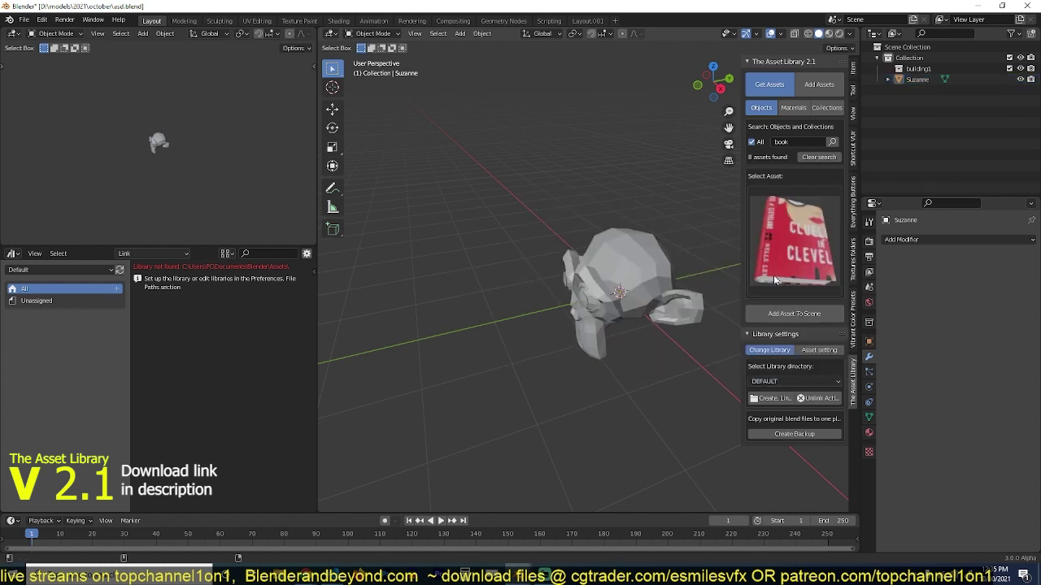
click(818, 157)
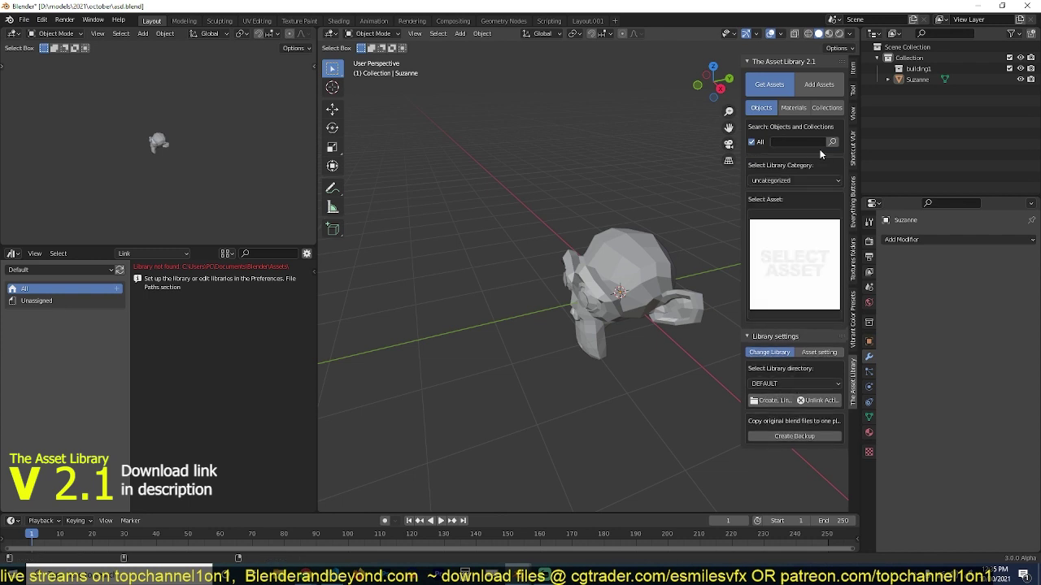
Switch the add-on to adding assets, select Suzanne, and check the collection and material modes before returning to objects.
click(820, 87)
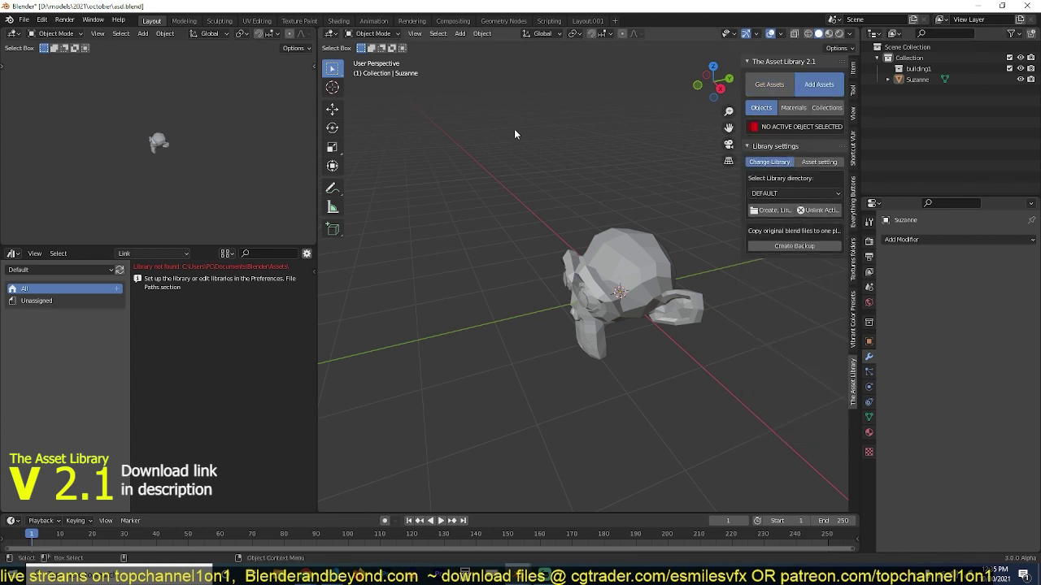
click(591, 265)
middle_drag(590, 265, 656, 218)
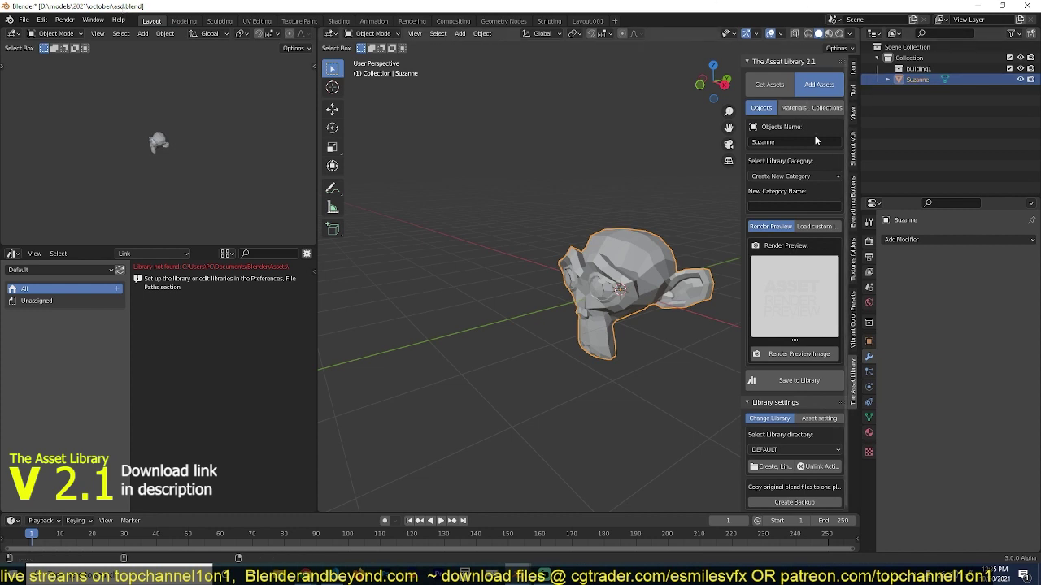
click(833, 111)
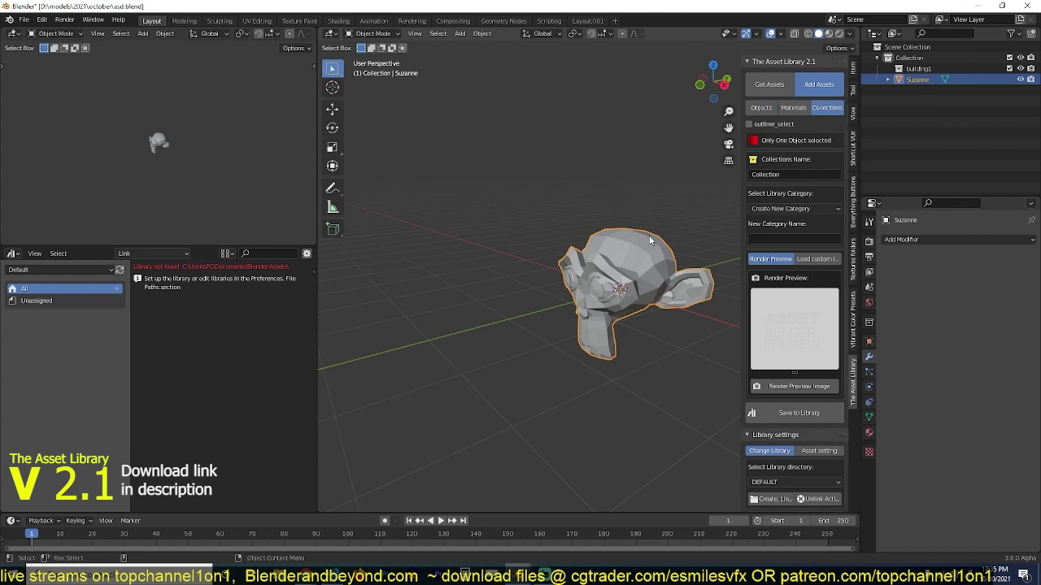
click(789, 111)
click(758, 110)
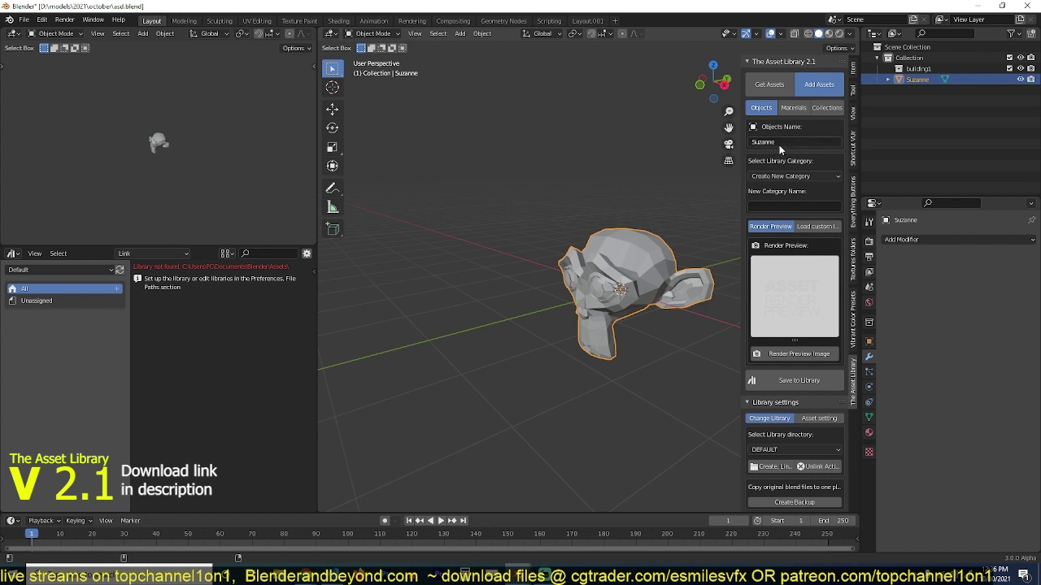
Assign Suzanne to a new library category named animals and render its preview image.
click(799, 176)
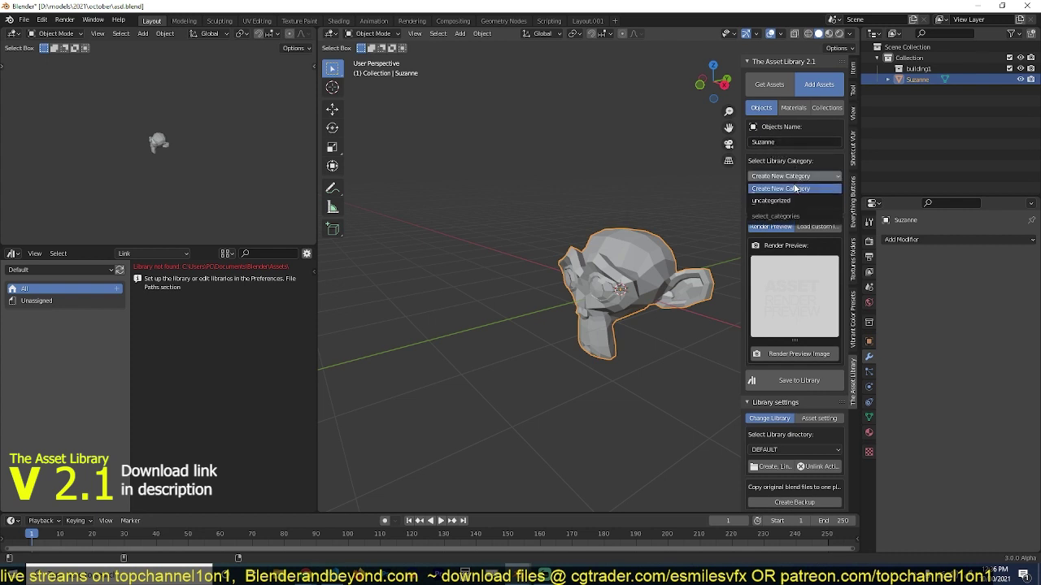
click(797, 187)
key(ctrl+z)
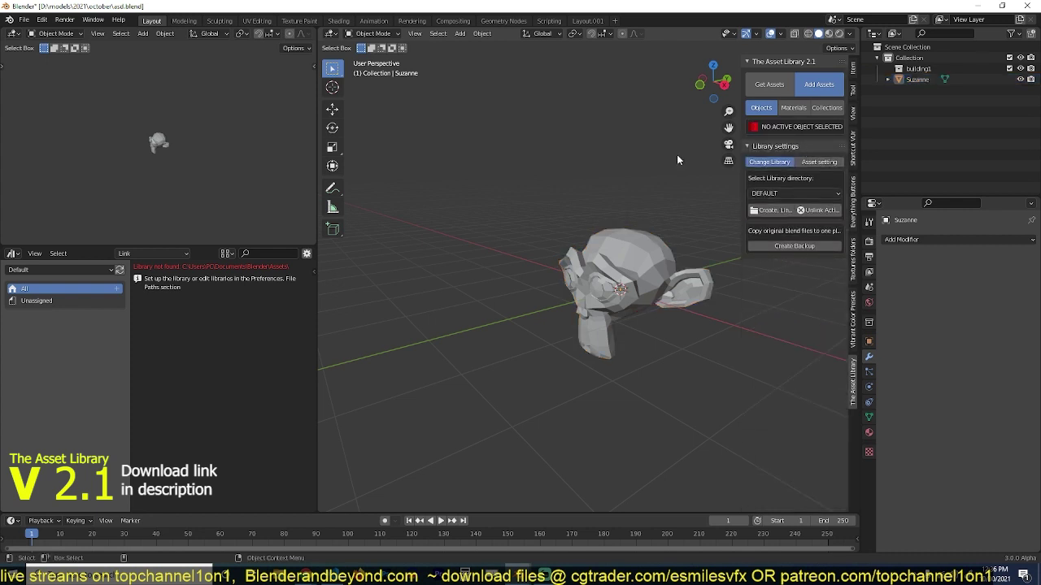
click(646, 245)
click(781, 206)
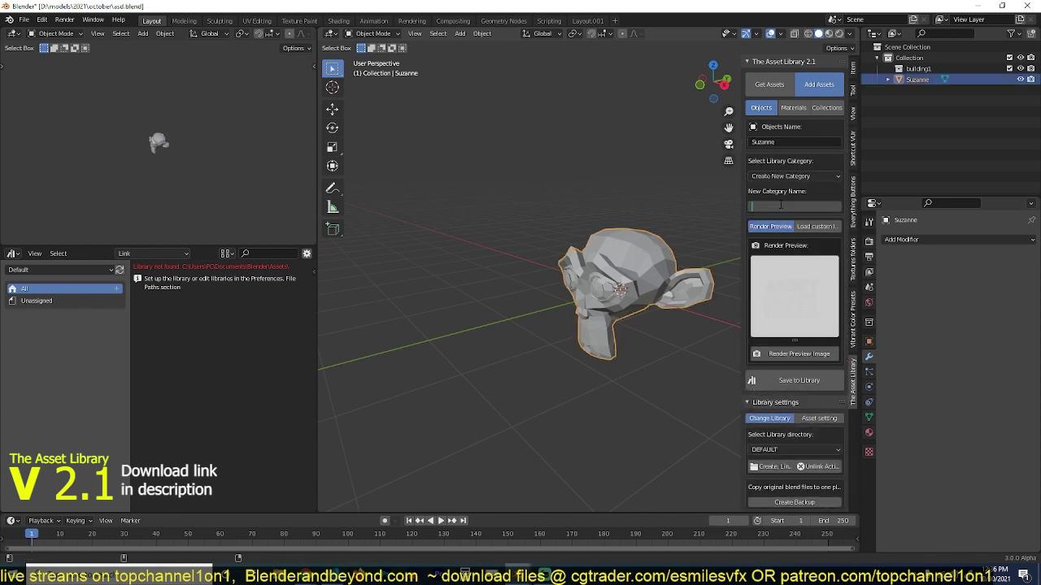
text(animals)
key(Return)
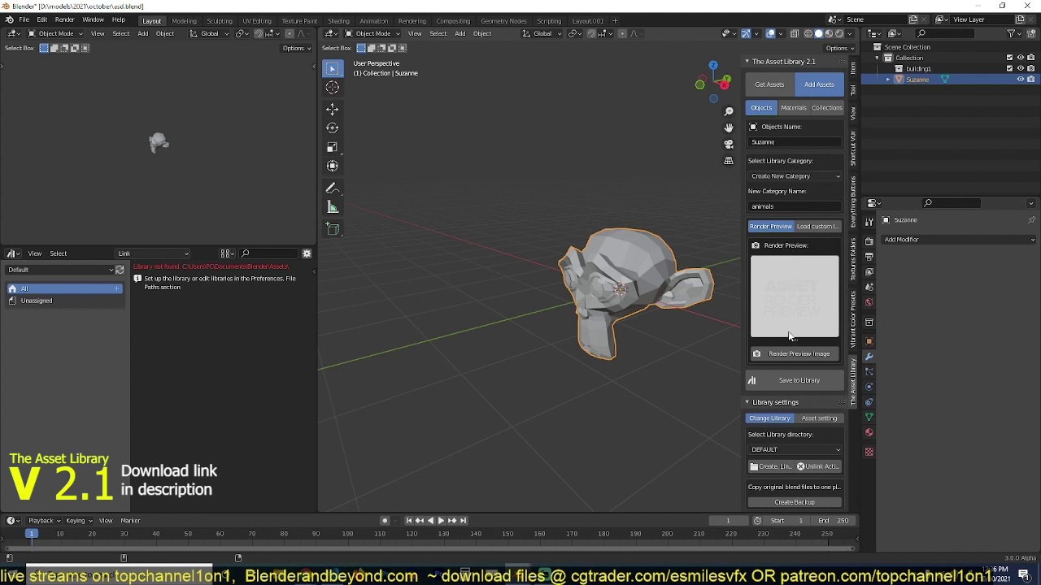
click(798, 354)
Give Suzanne a new material with a blue base color and render the preview image again.
middle_drag(681, 302, 628, 259)
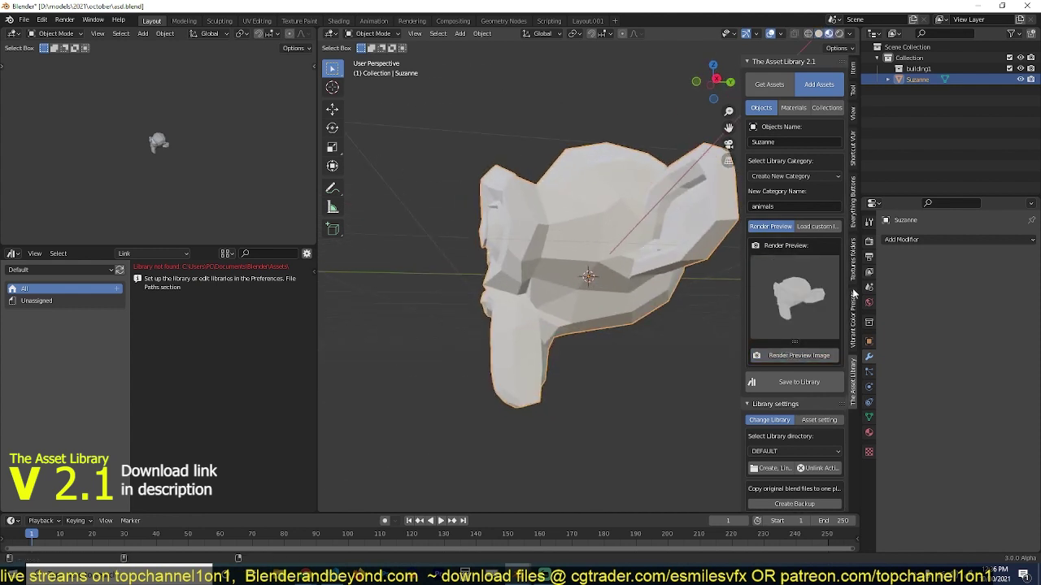
click(868, 431)
click(940, 285)
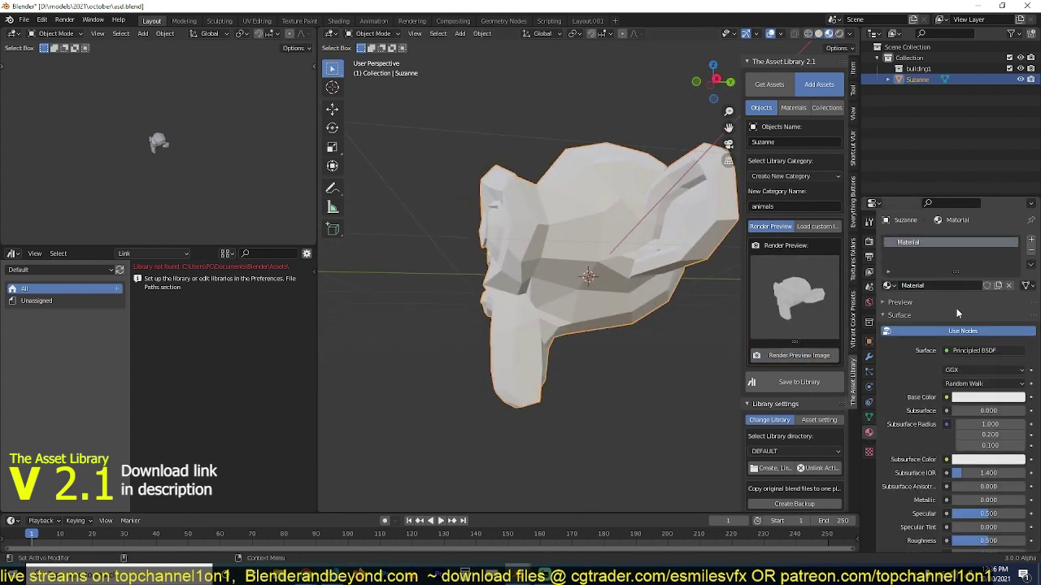
click(982, 398)
click(991, 246)
click(799, 355)
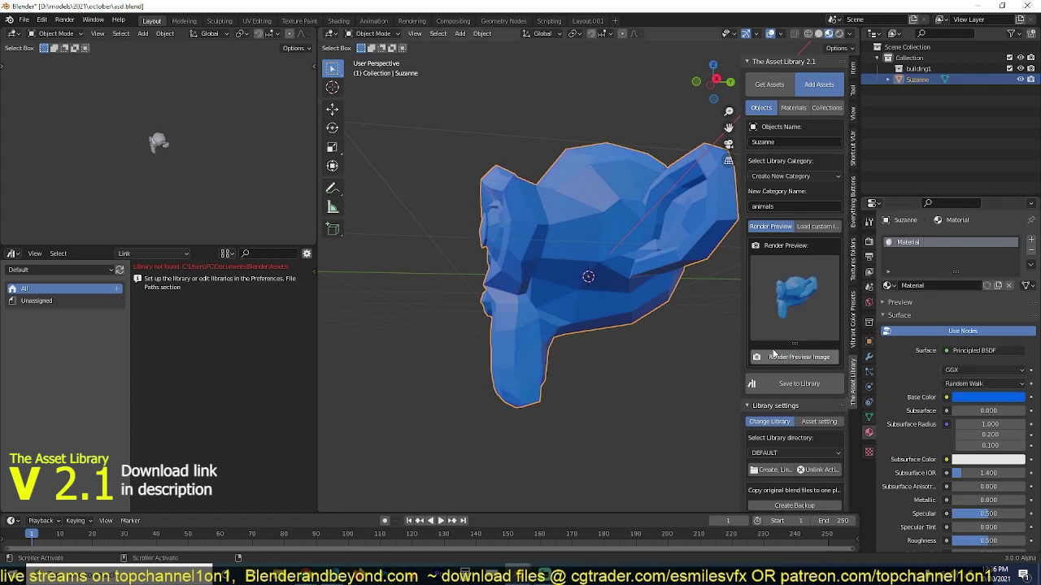
Smooth Suzanne's faceted surface with subdivision and smooth shading.
middle_drag(675, 293, 637, 285)
right_click(601, 224)
click(595, 229)
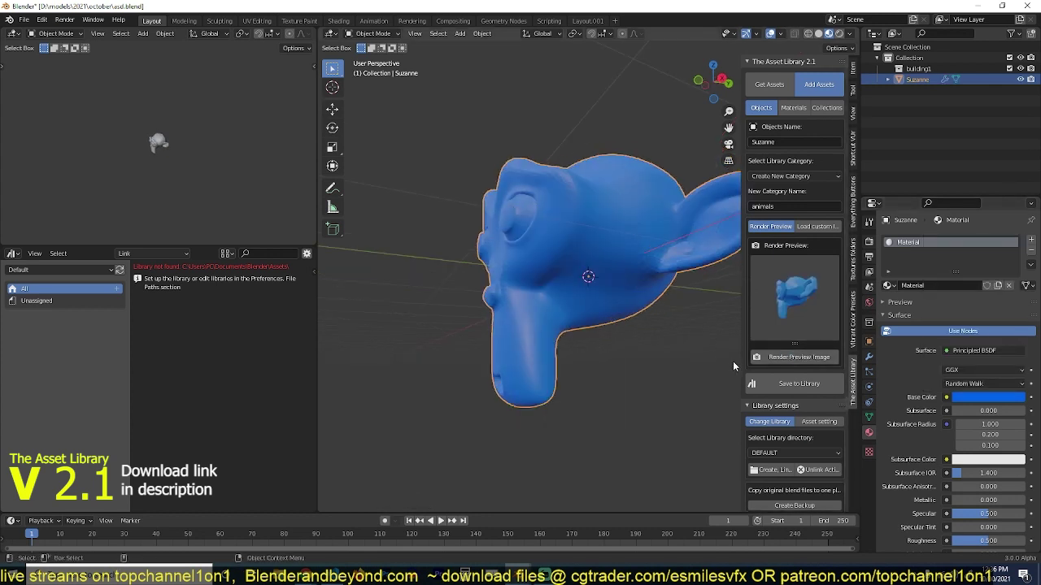
Render new preview images of the smoothed Suzanne from several viewing angles.
click(798, 358)
middle_drag(689, 327, 732, 350)
click(770, 361)
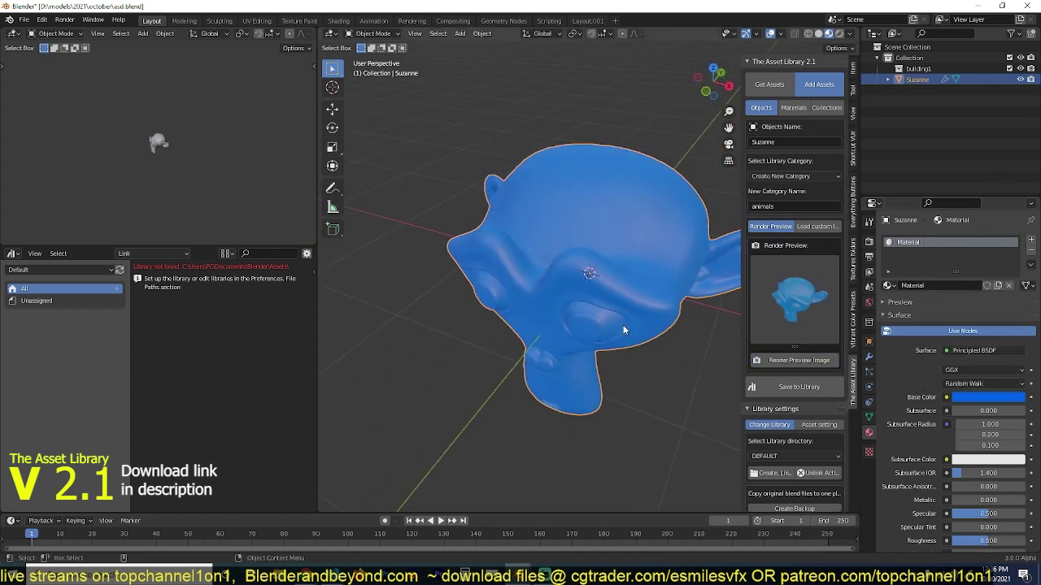
middle_drag(623, 324, 707, 296)
click(781, 358)
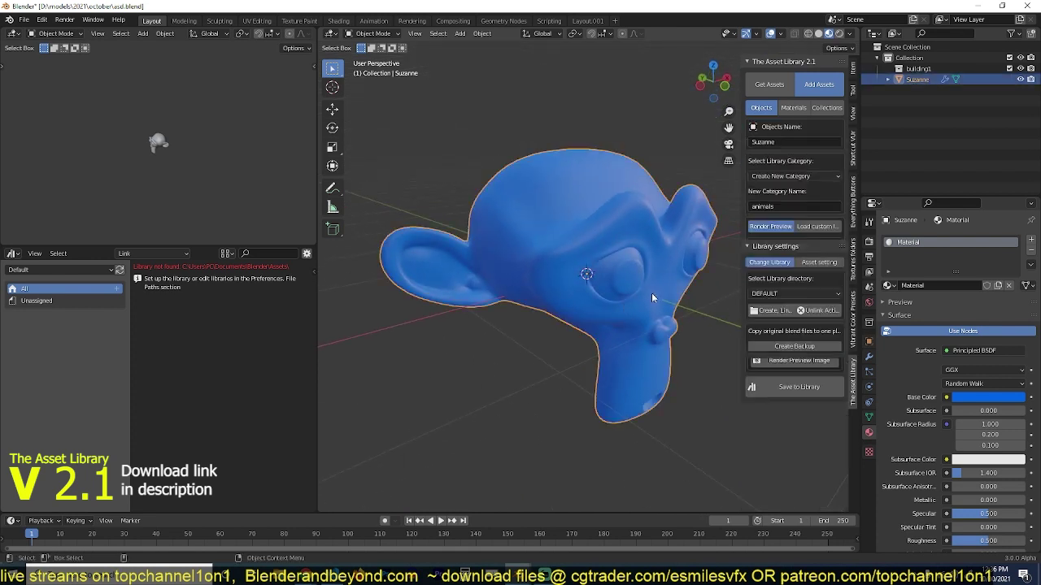
Render Suzanne's preview image again from the current viewing angle.
click(807, 361)
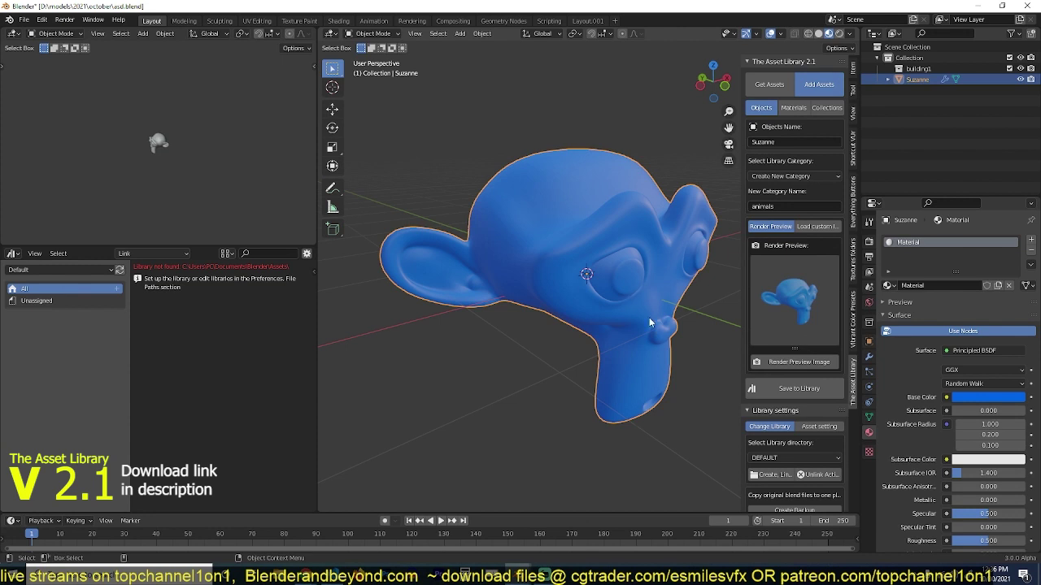
middle_drag(649, 317, 667, 309)
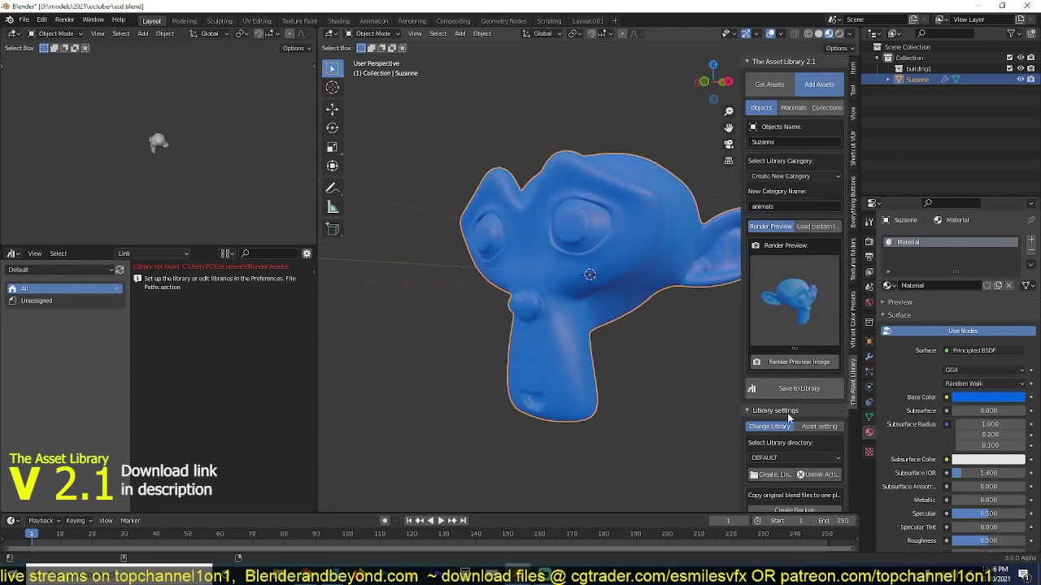
Create and link a new library folder named test in D:\models\libraries, and save Suzanne to it as an asset.
scroll(813, 366, down, 1)
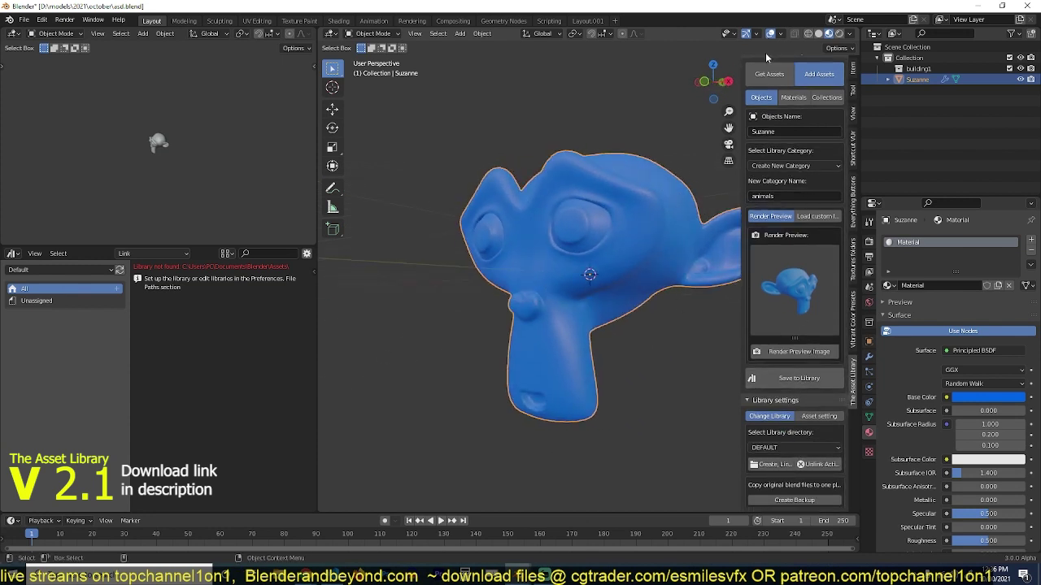
click(783, 468)
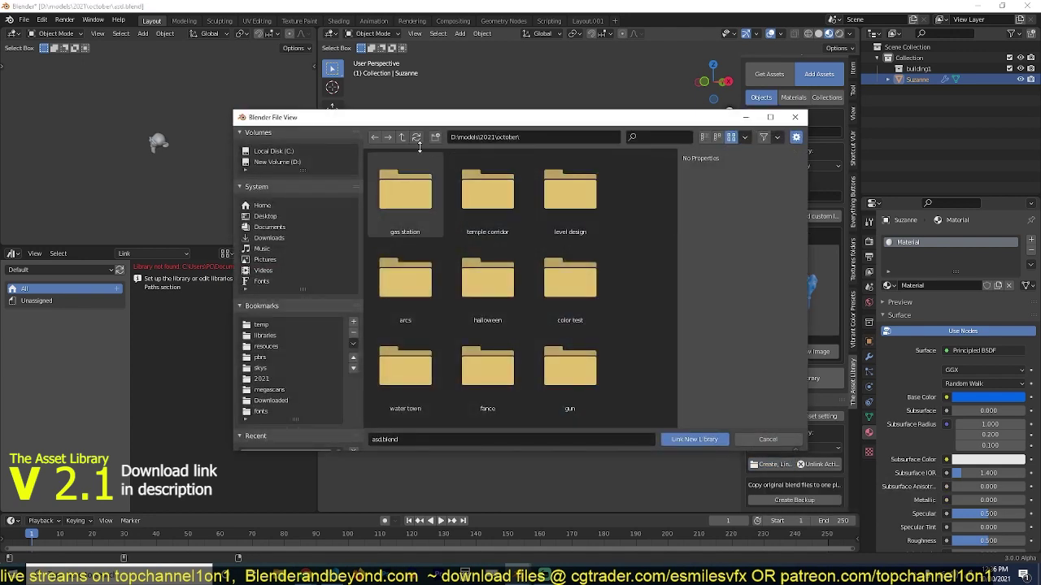
click(277, 336)
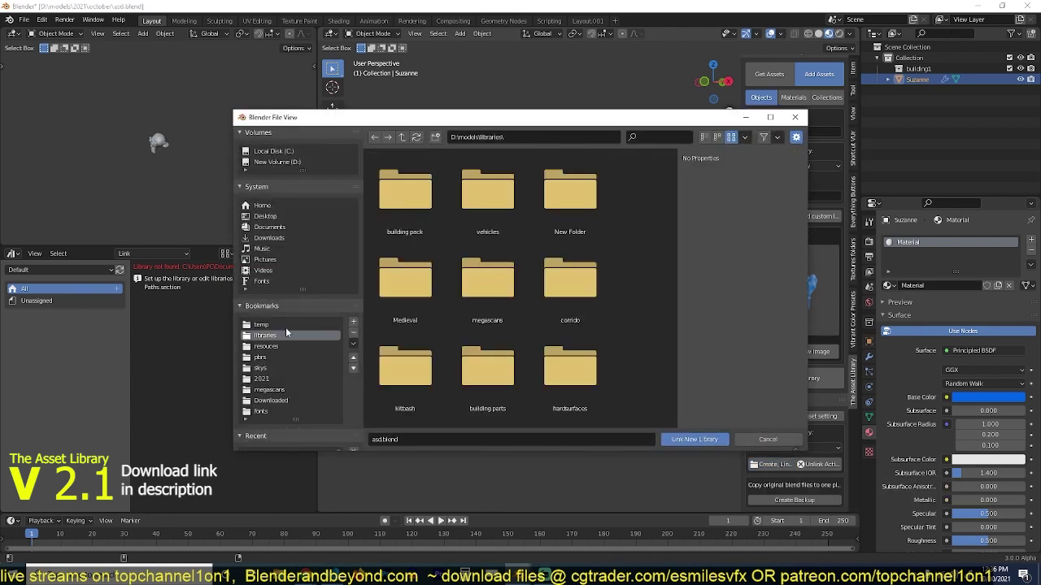
click(436, 138)
text(t)
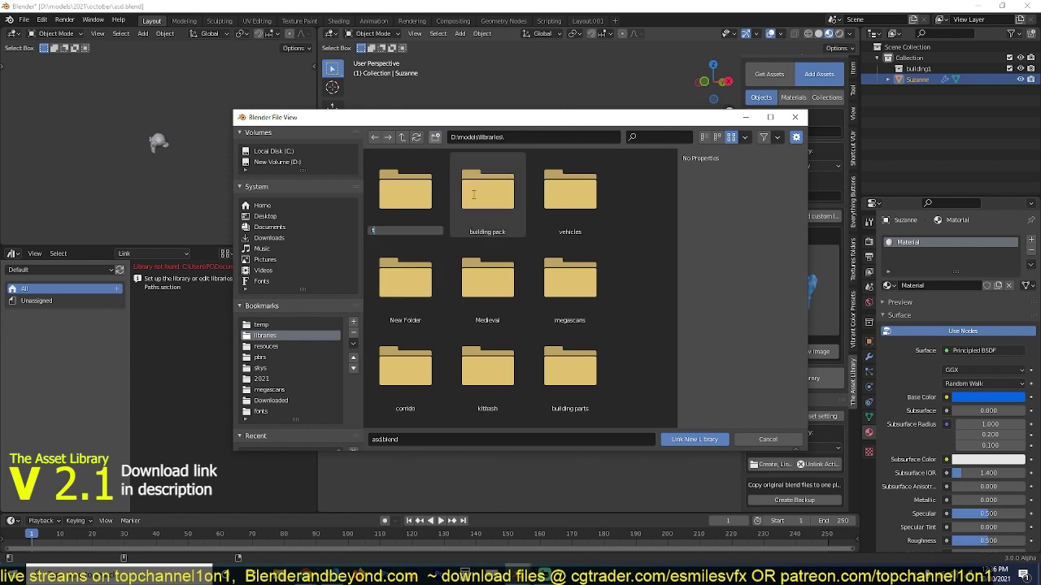
text(est)
key(Return)
double_click(435, 193)
click(686, 439)
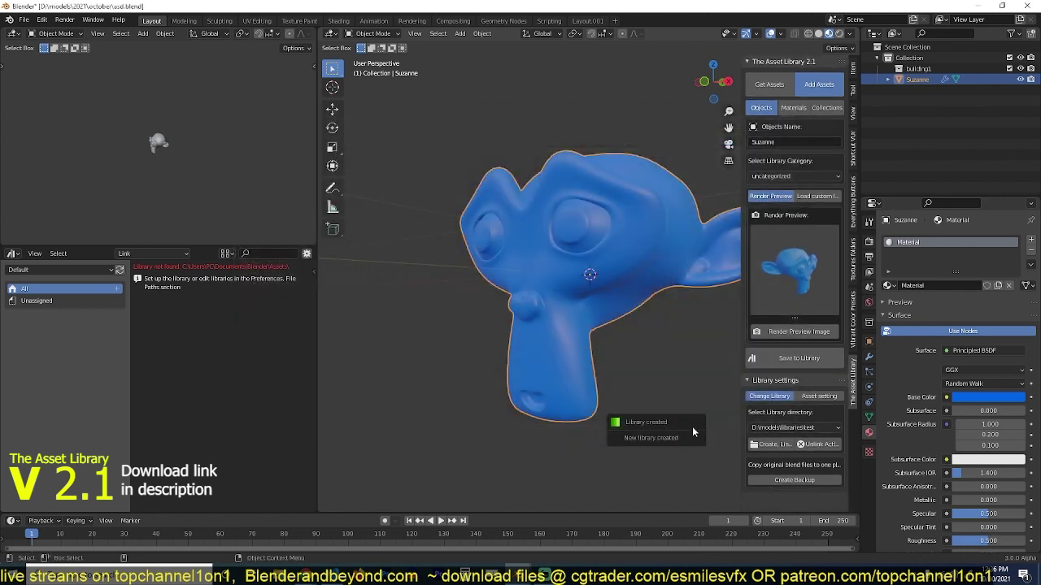
click(793, 358)
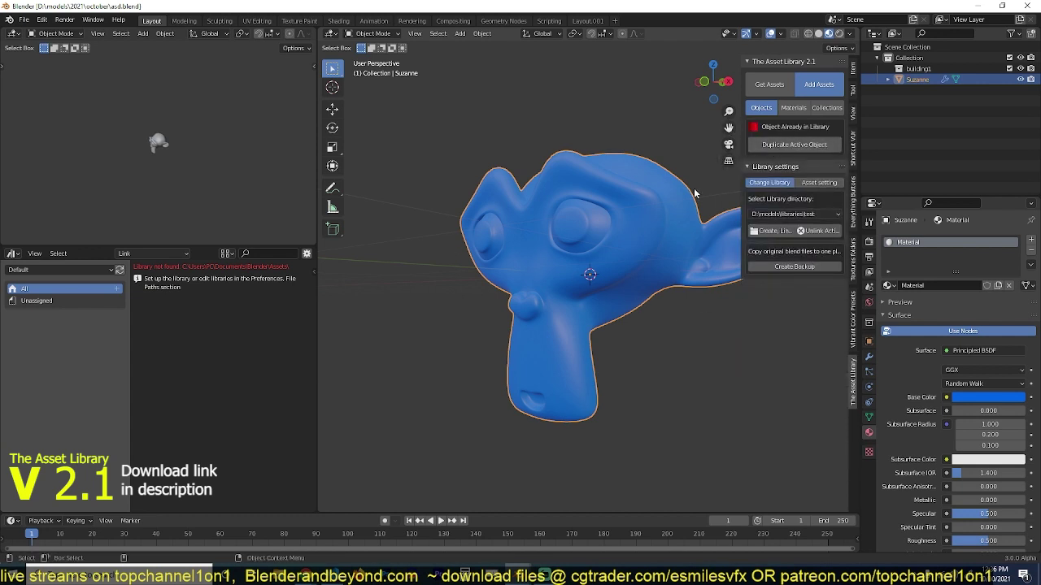
Duplicate Suzanne and give the copy its own material with a light purple base color.
click(794, 144)
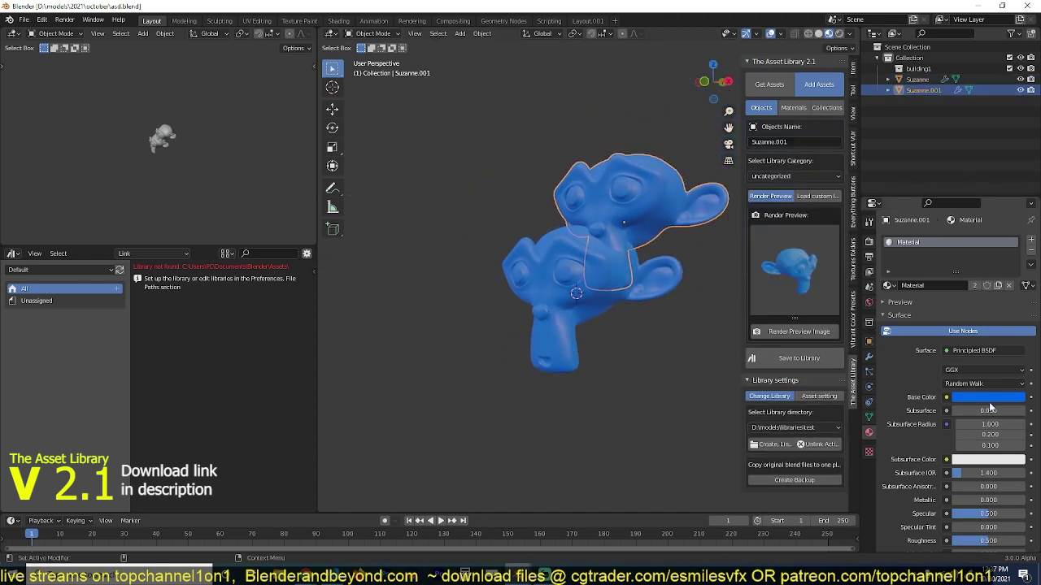
click(989, 398)
drag(963, 294, 950, 282)
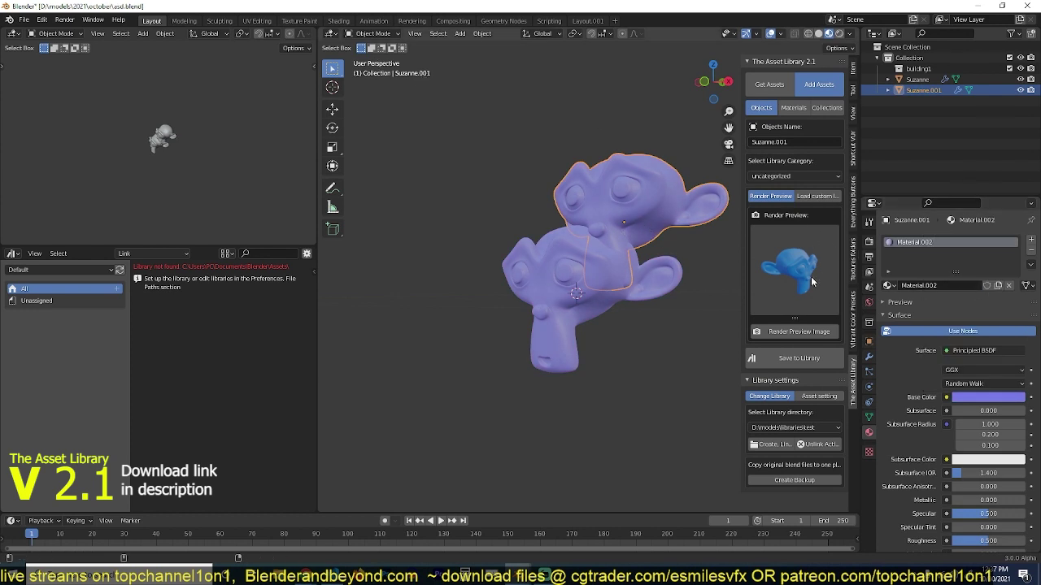
Set the base color of the original Suzanne's material to yellow.
click(524, 270)
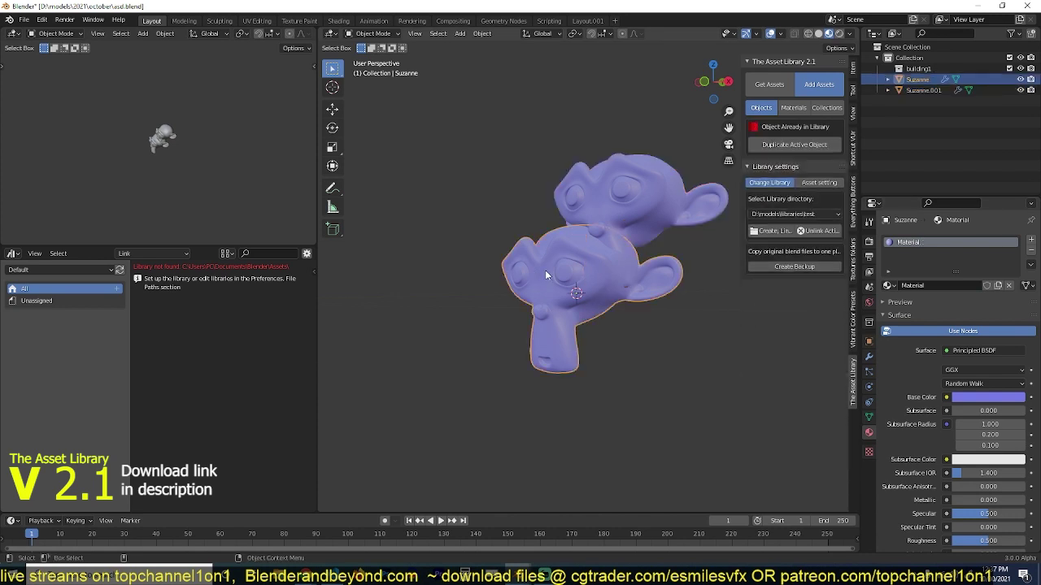
click(982, 399)
drag(972, 286, 995, 306)
Move the purple Suzanne copy up and away from the yellow original.
click(616, 205)
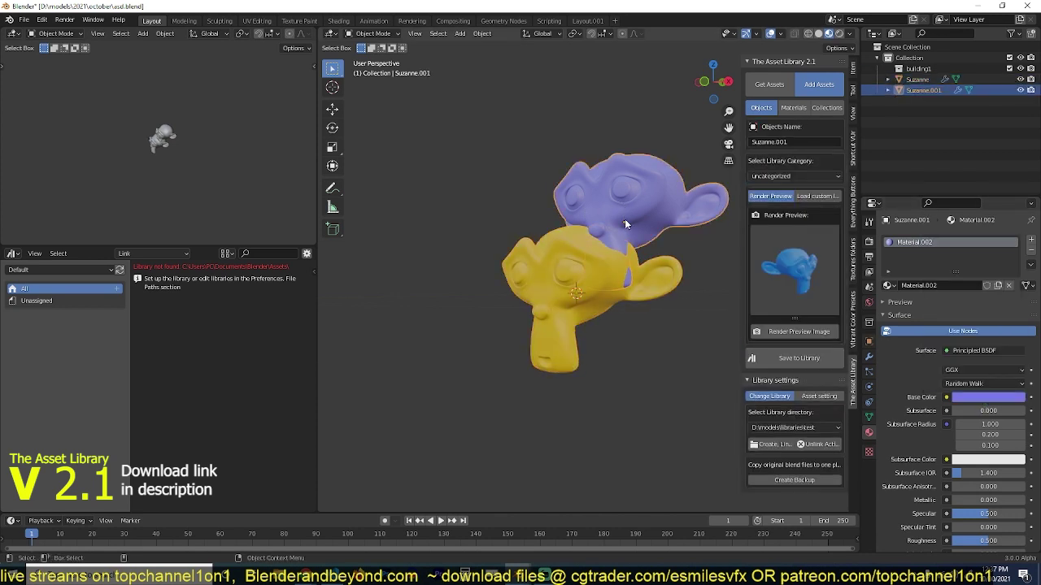
drag(625, 218, 652, 174)
key(KP_Decimal)
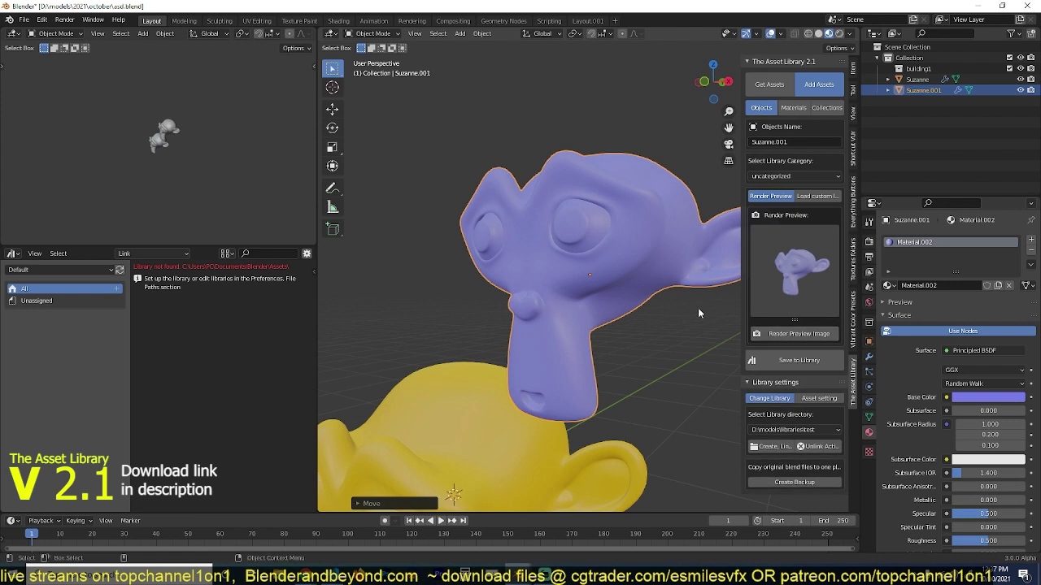
Set the Suzanne copy's base color to magenta and render its preview image again.
click(994, 399)
click(987, 293)
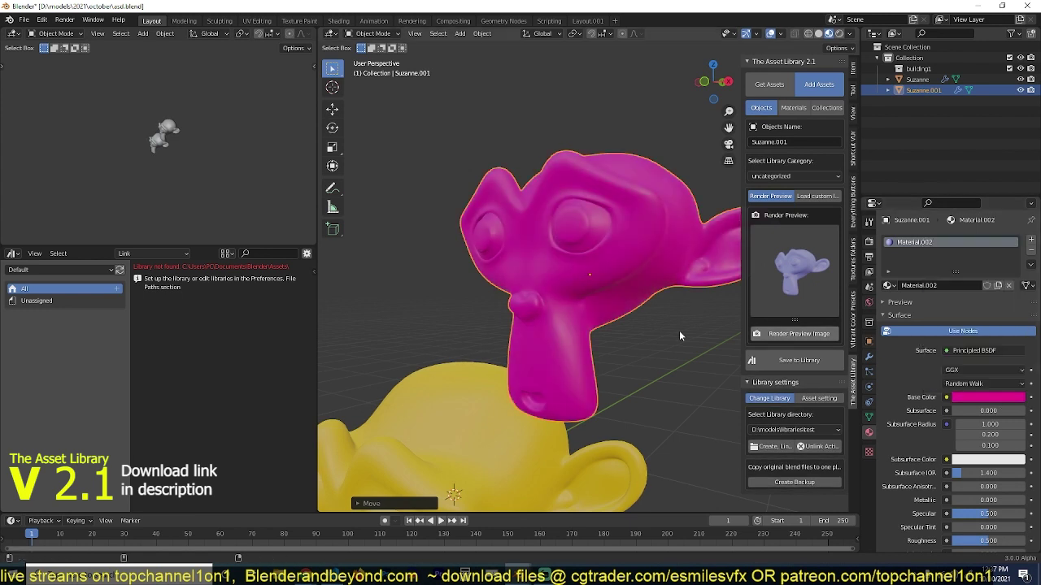
click(799, 334)
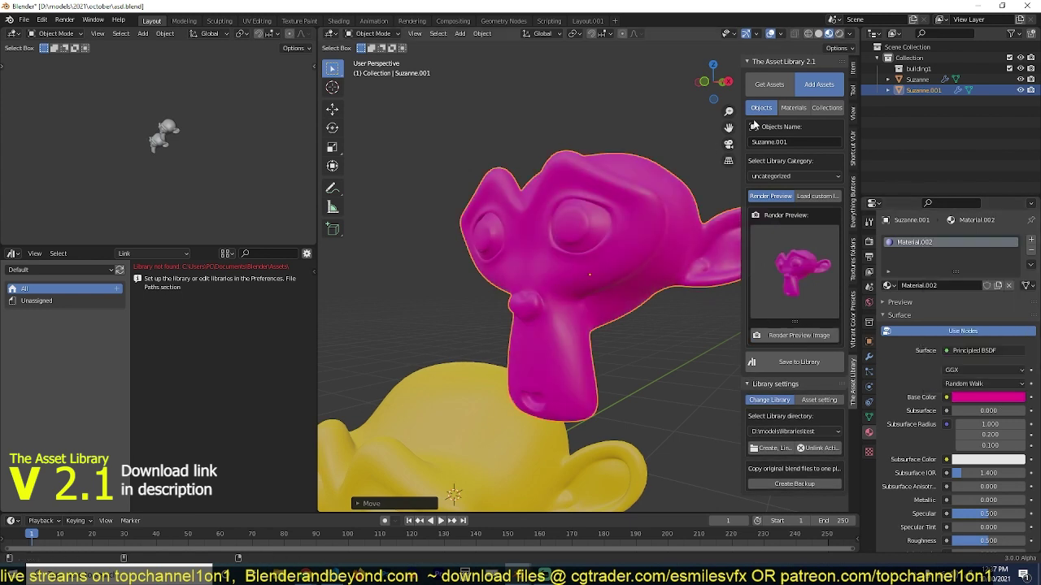
Save the magenta Suzanne copy to the test library under the uncategorized category.
click(802, 360)
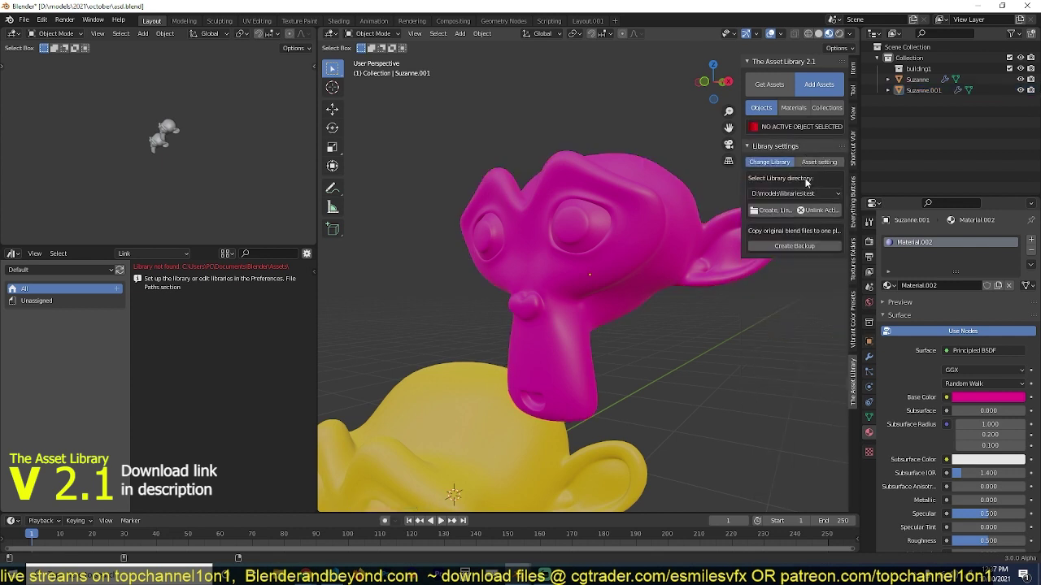
click(796, 179)
click(796, 179)
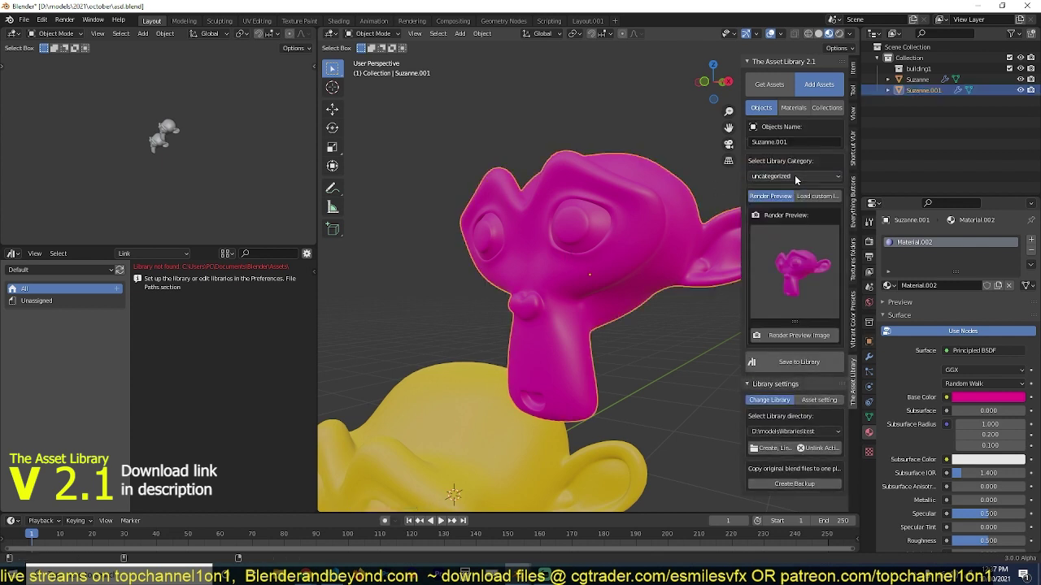
click(796, 180)
click(795, 177)
click(795, 177)
click(773, 200)
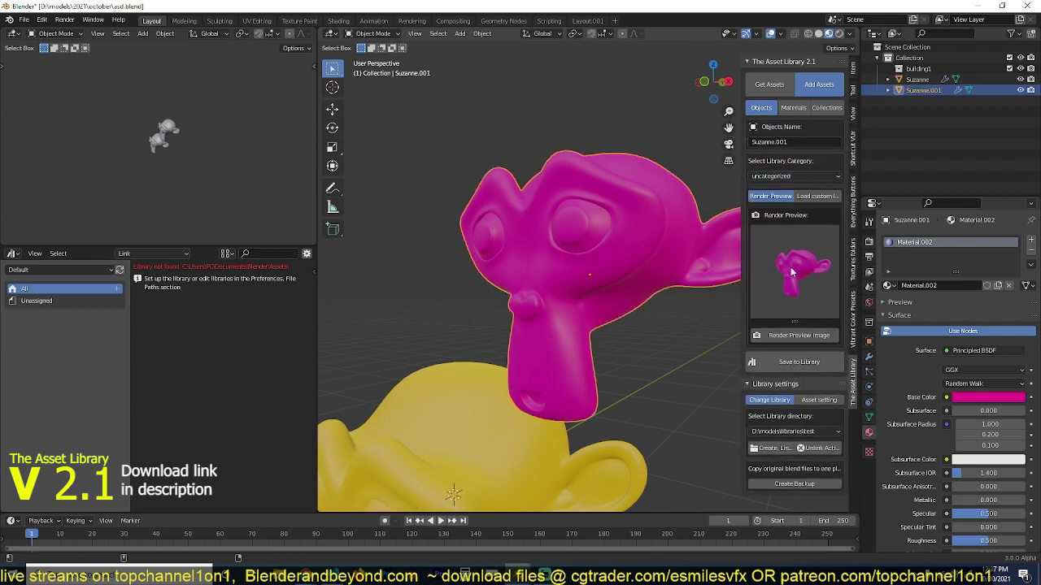
click(816, 367)
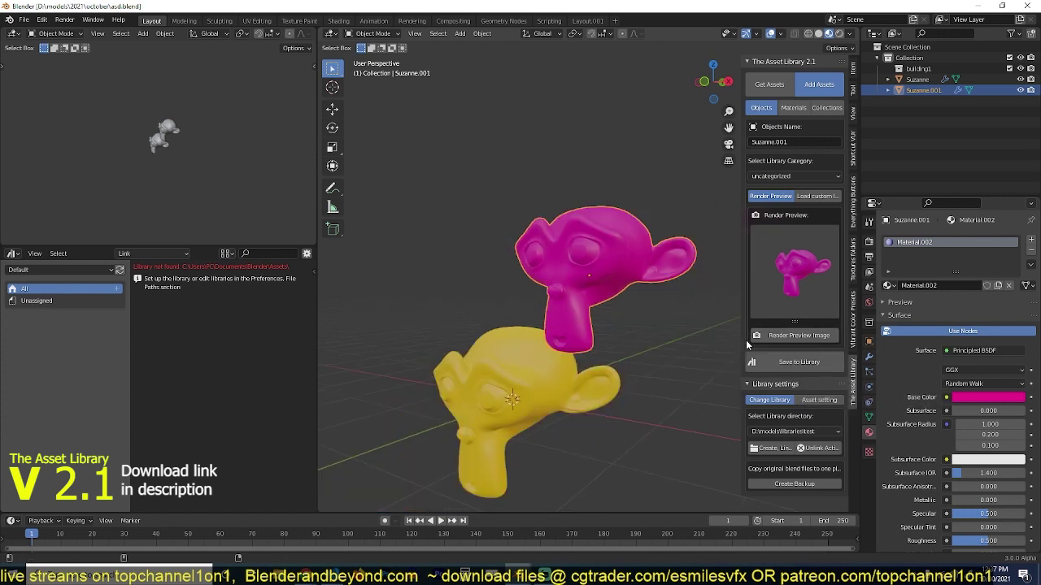
Look through the saved assets in the test library, switching between the blue and magenta Suzanne previews.
click(760, 86)
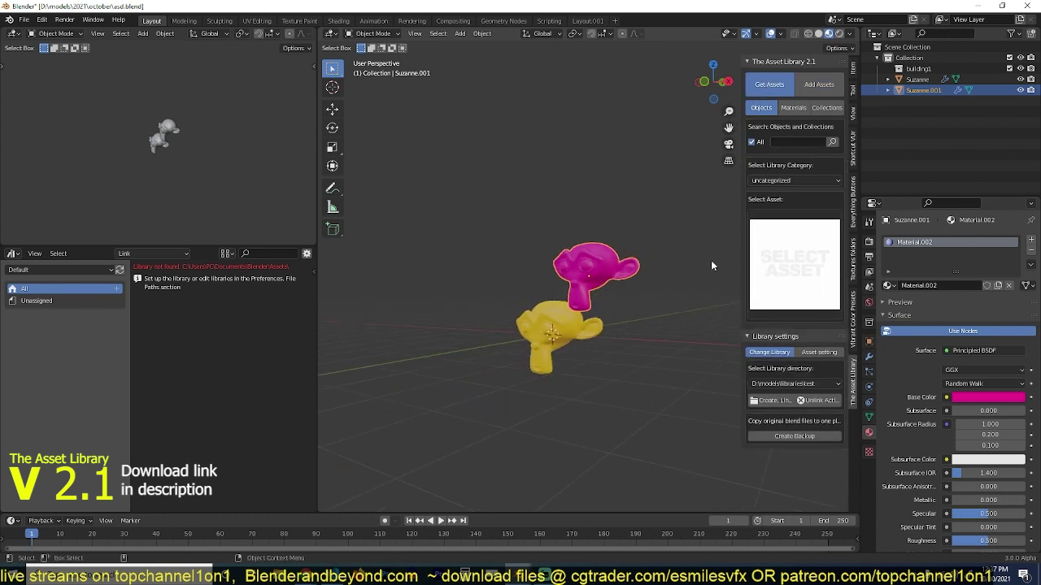
click(787, 235)
click(844, 356)
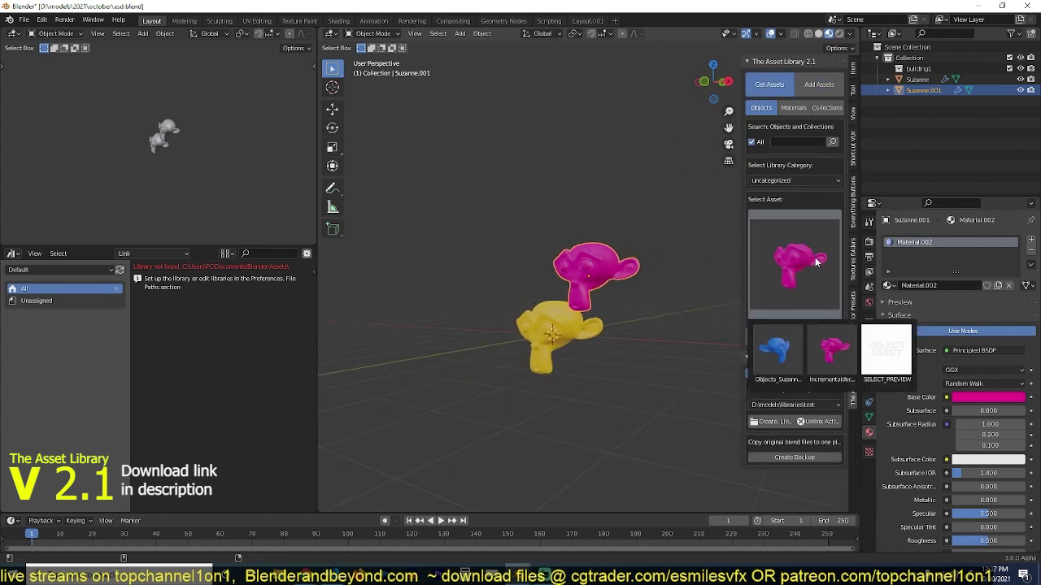
click(776, 345)
click(826, 344)
click(793, 261)
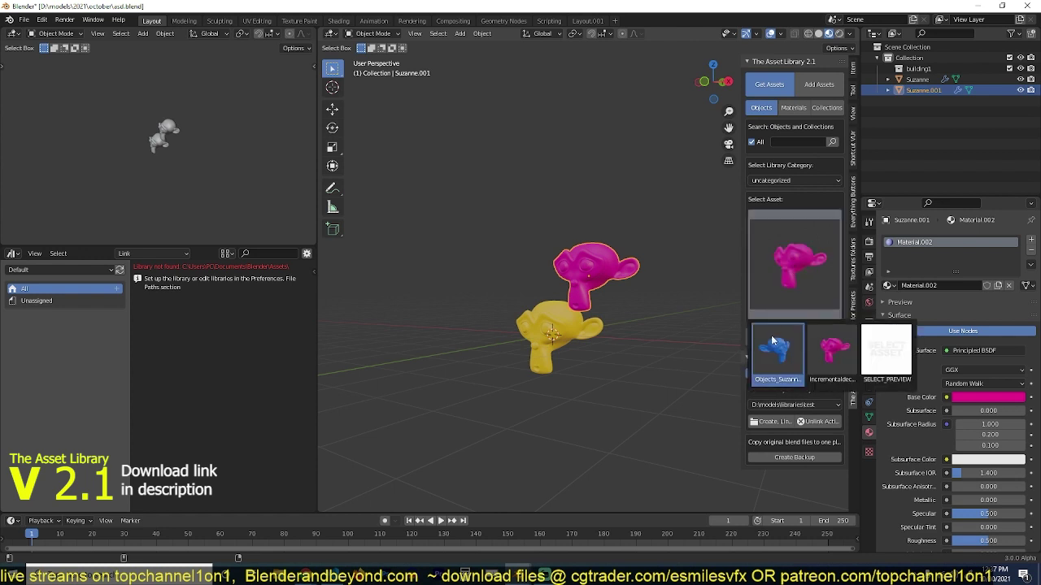
click(776, 345)
click(795, 258)
click(826, 341)
click(772, 296)
click(776, 344)
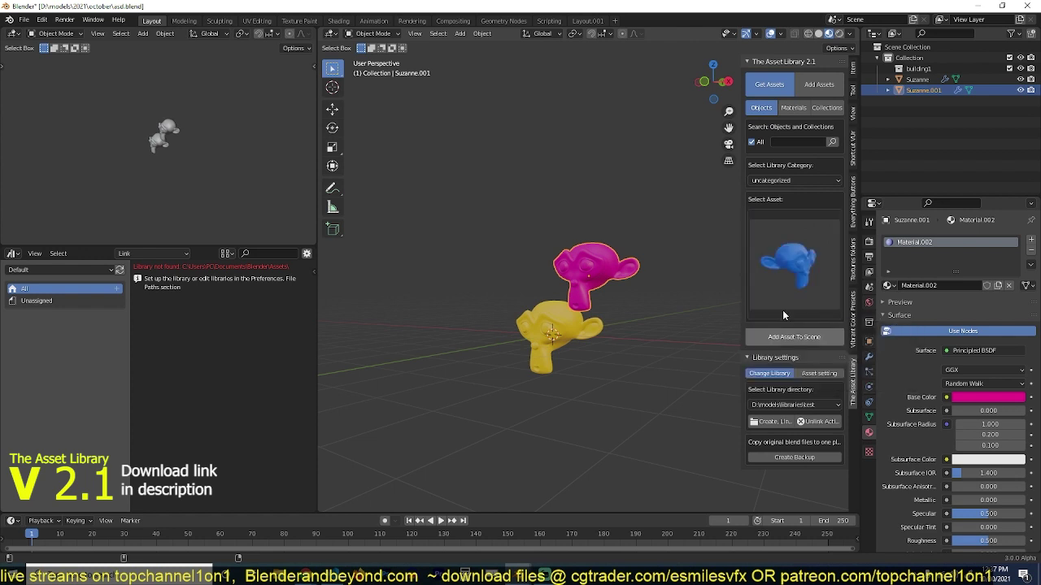
click(783, 312)
key(ctrl+s)
key(ctrl+z)
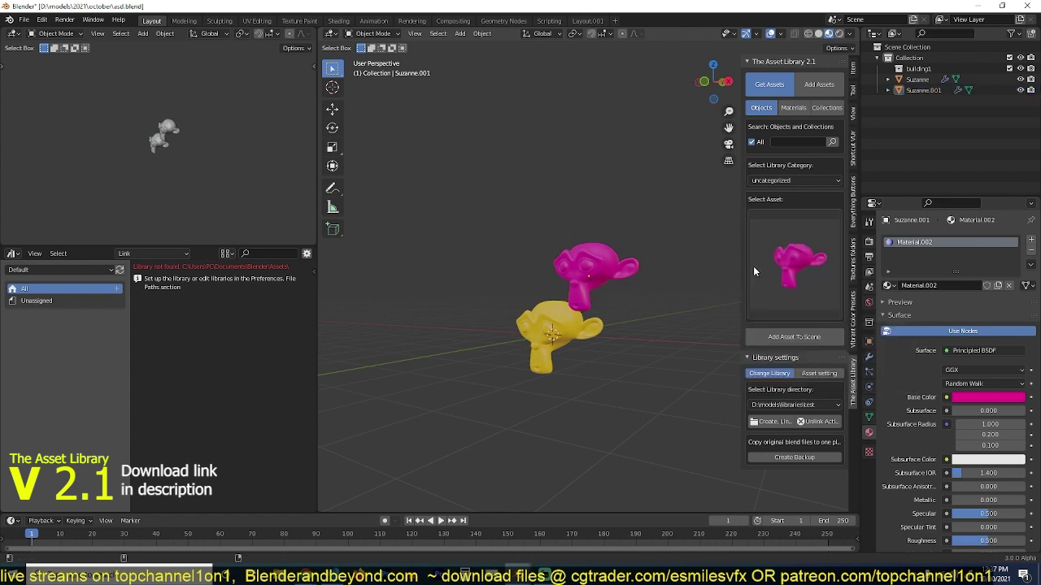
click(785, 281)
click(784, 330)
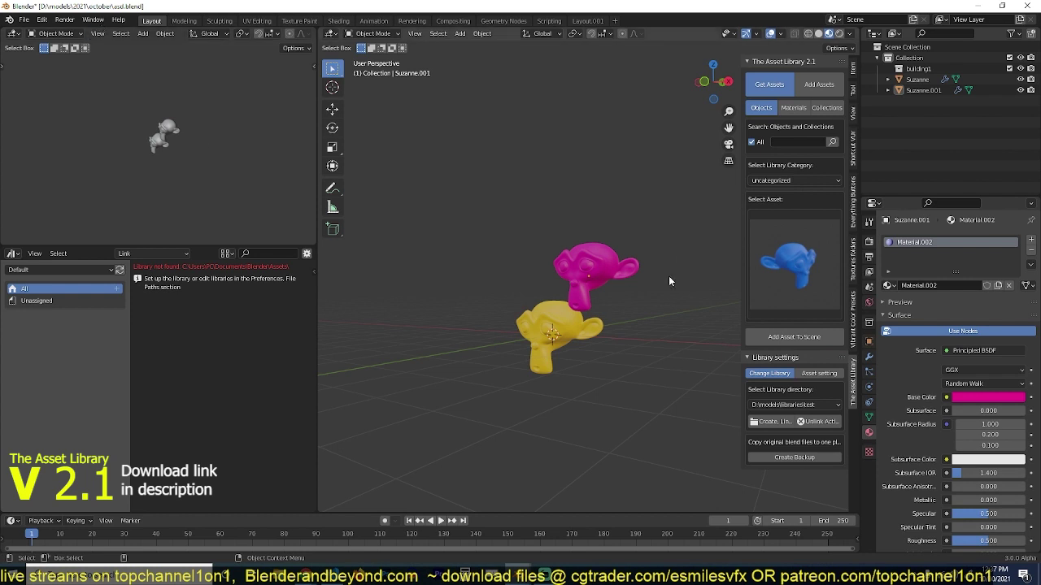
click(790, 268)
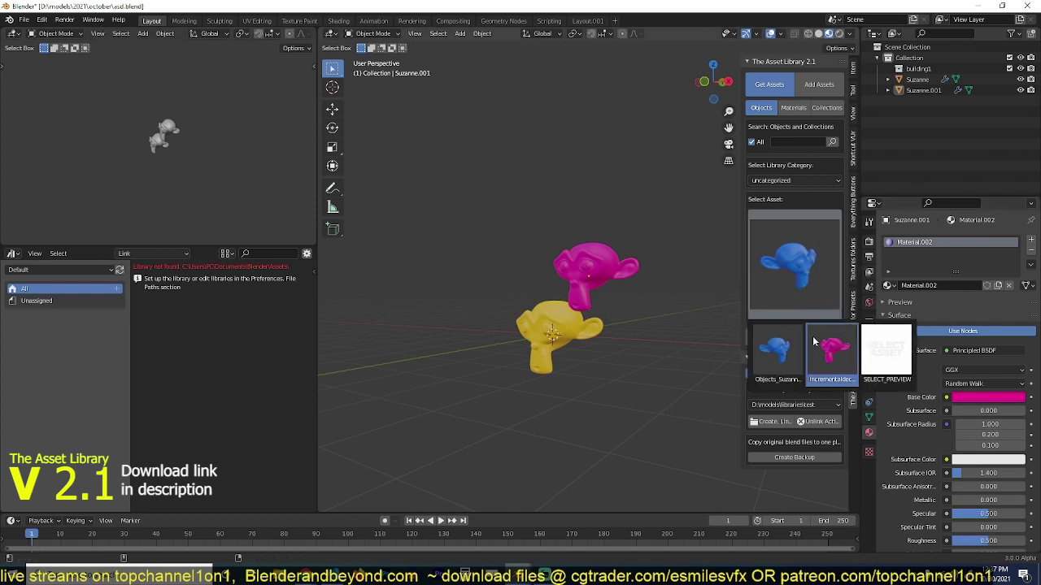
click(830, 355)
Start a new file without saving the changes to asd.blend.
key(ctrl+n)
click(467, 234)
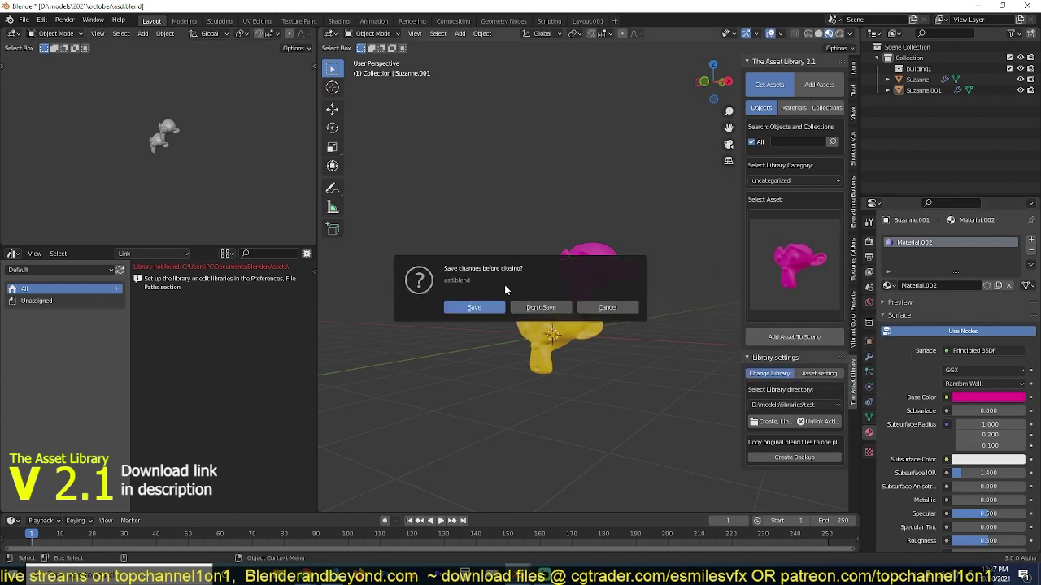
click(560, 307)
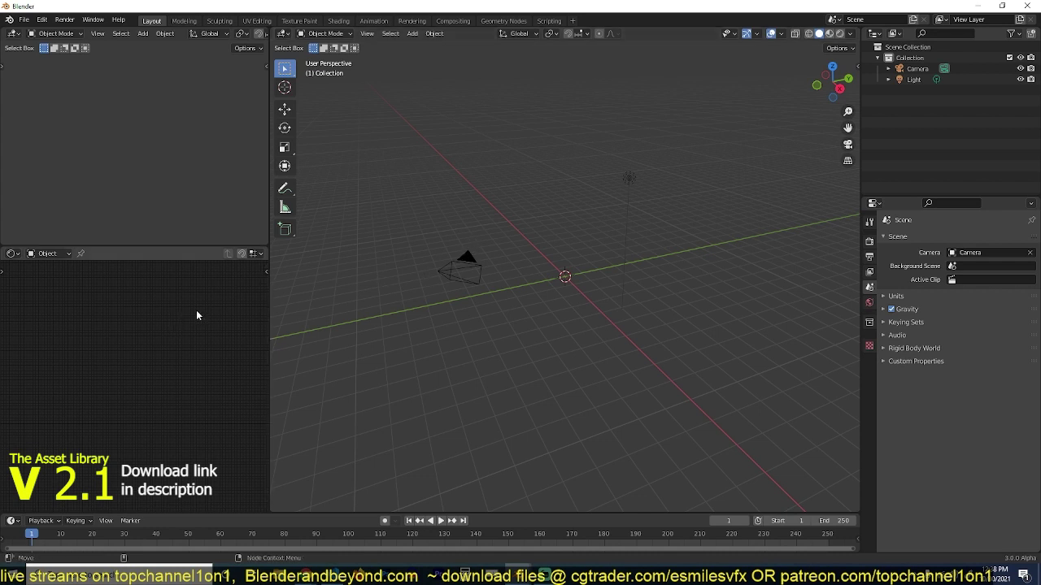
Add the asset with the blue Suzanne preview to the empty scene and view it in material preview shading.
key(n)
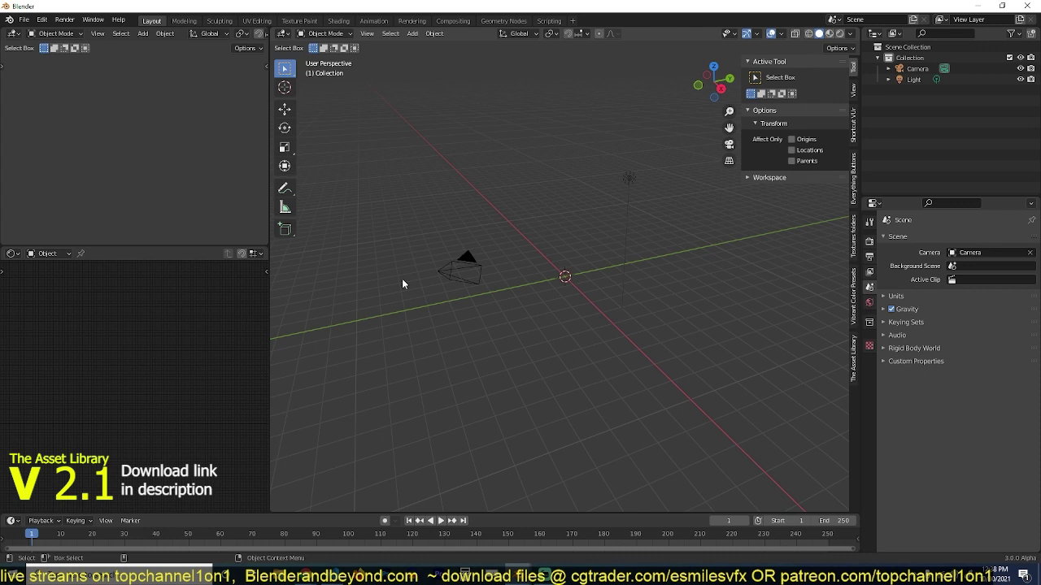
click(851, 360)
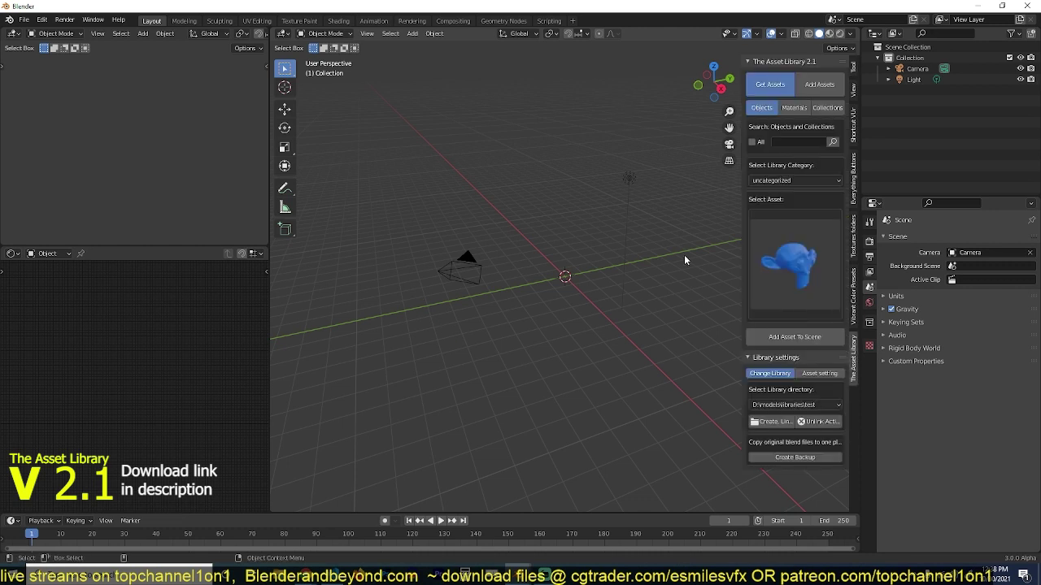
click(782, 337)
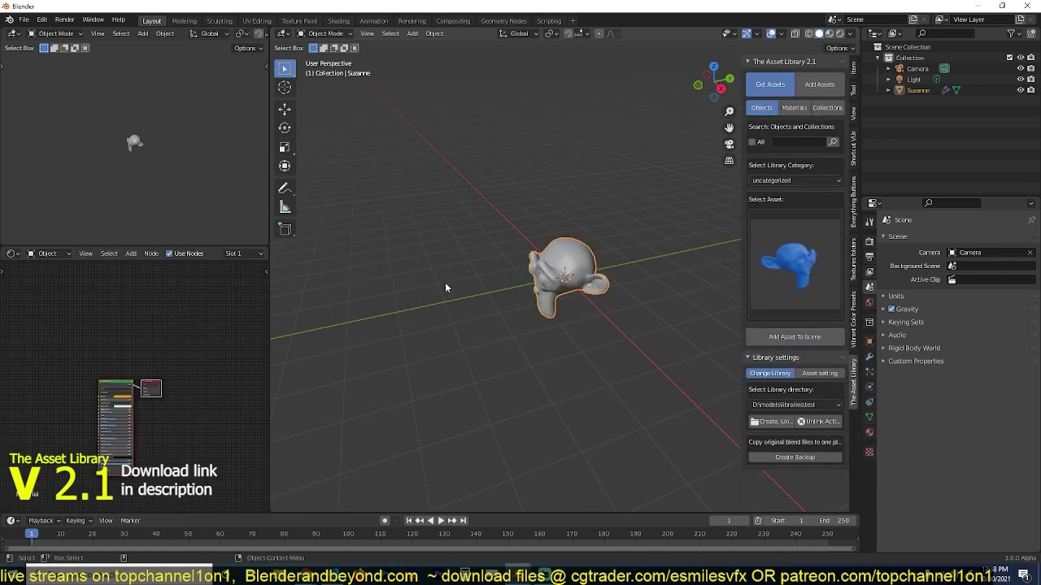
click(828, 33)
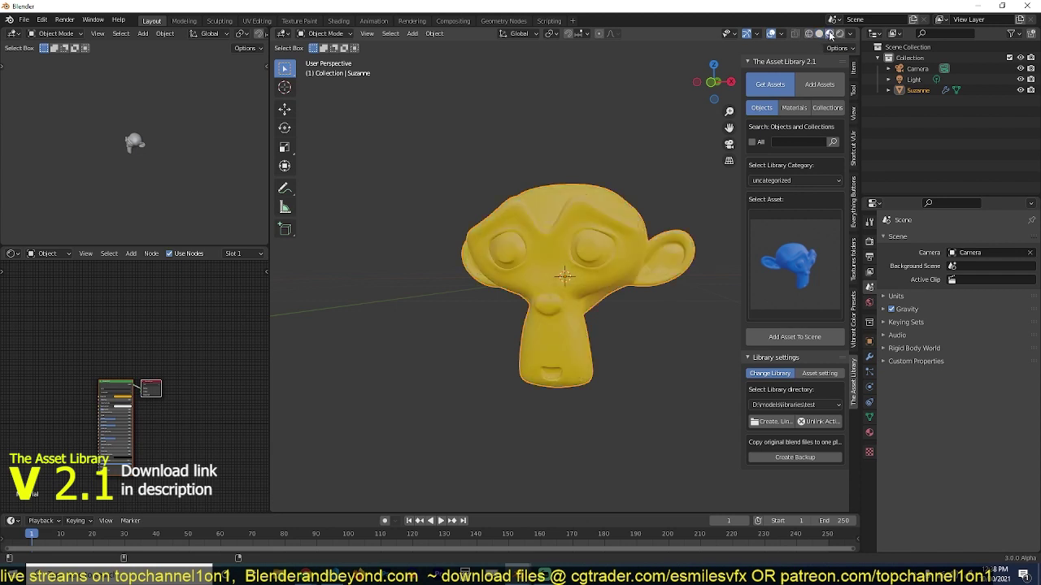
mouse_move(683, 134)
middle_down()
mouse_move(546, 213)
mouse_move(715, 233)
middle_up()
scroll(557, 213, up, 2)
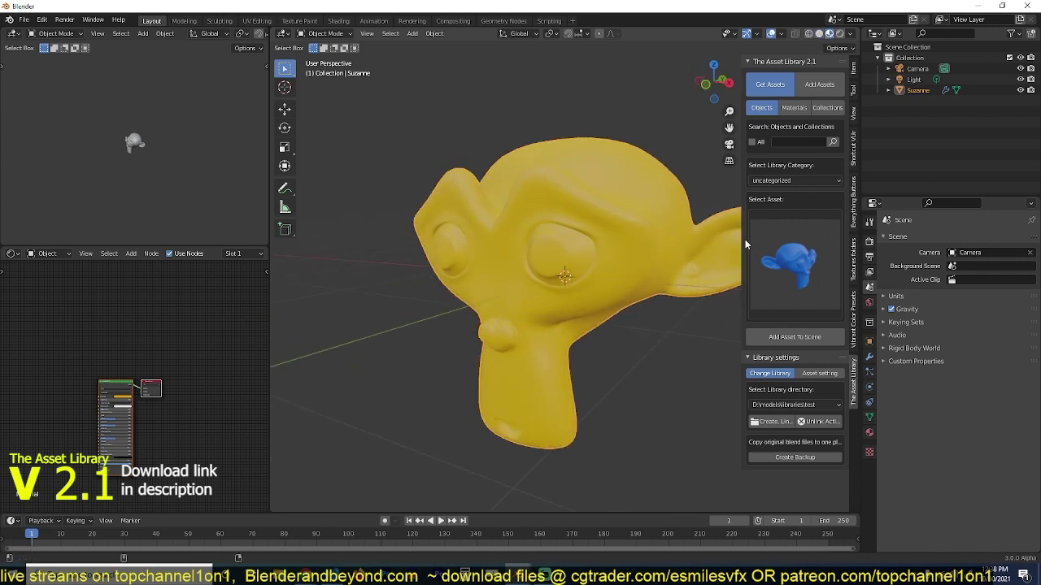
Add the magenta Suzanne asset to the scene and move it above the yellow Suzanne.
click(754, 261)
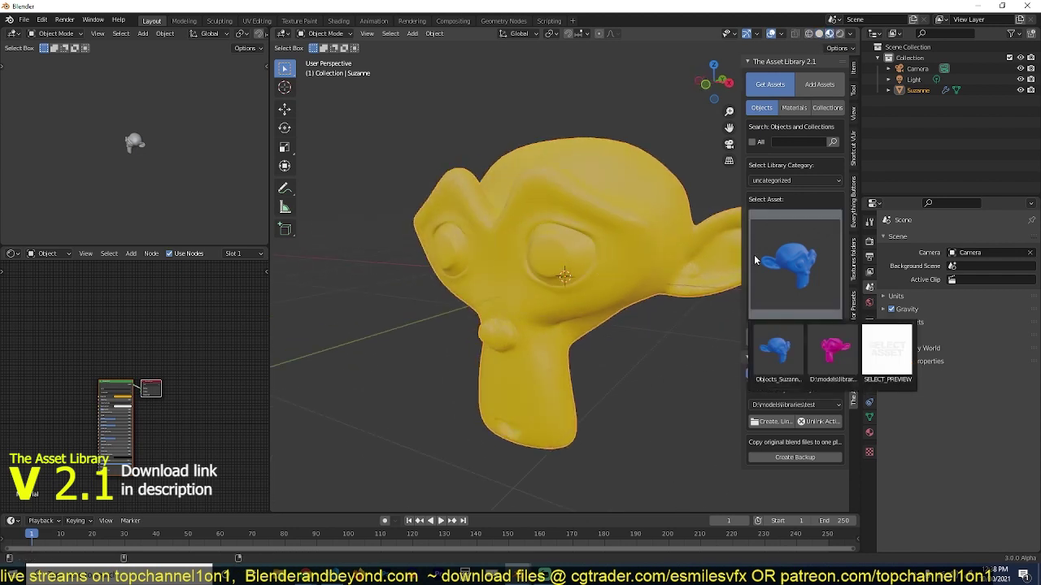
click(834, 349)
scroll(564, 191, down, 5)
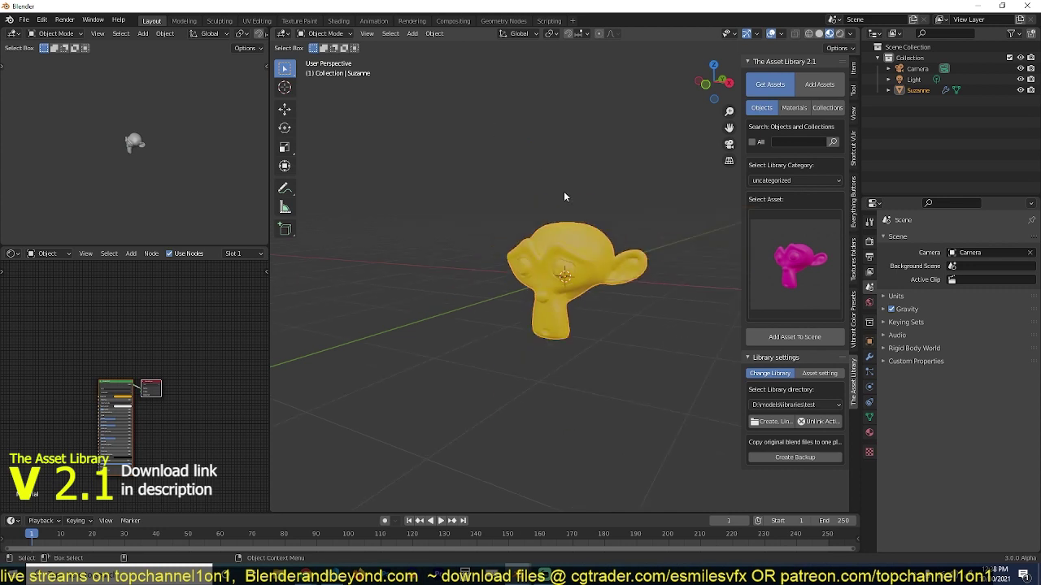
click(770, 334)
middle_drag(613, 187, 625, 186)
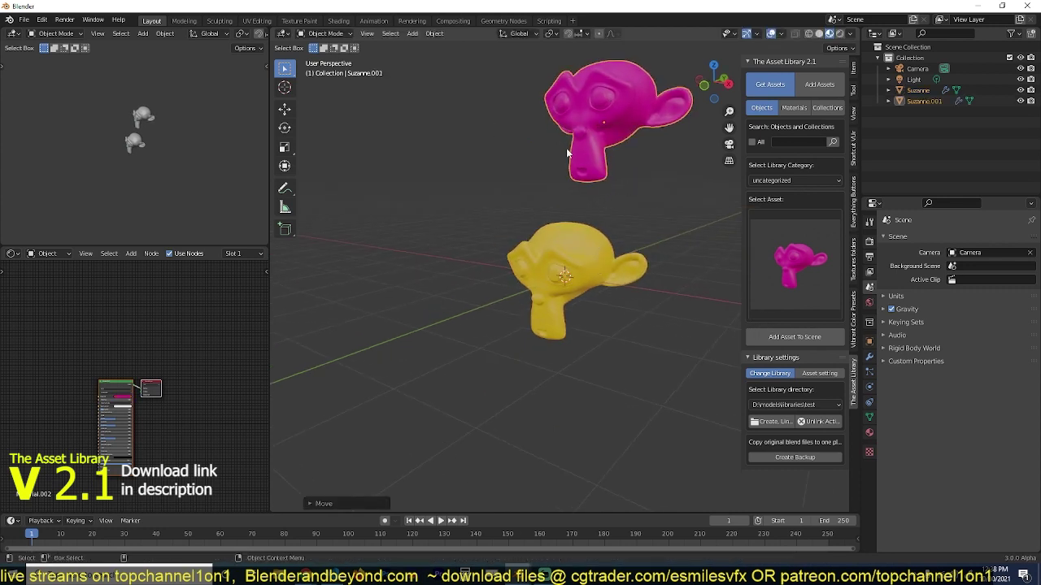
scroll(676, 195, down, 5)
scroll(632, 195, up, 3)
scroll(633, 209, down, 3)
scroll(634, 213, up, 2)
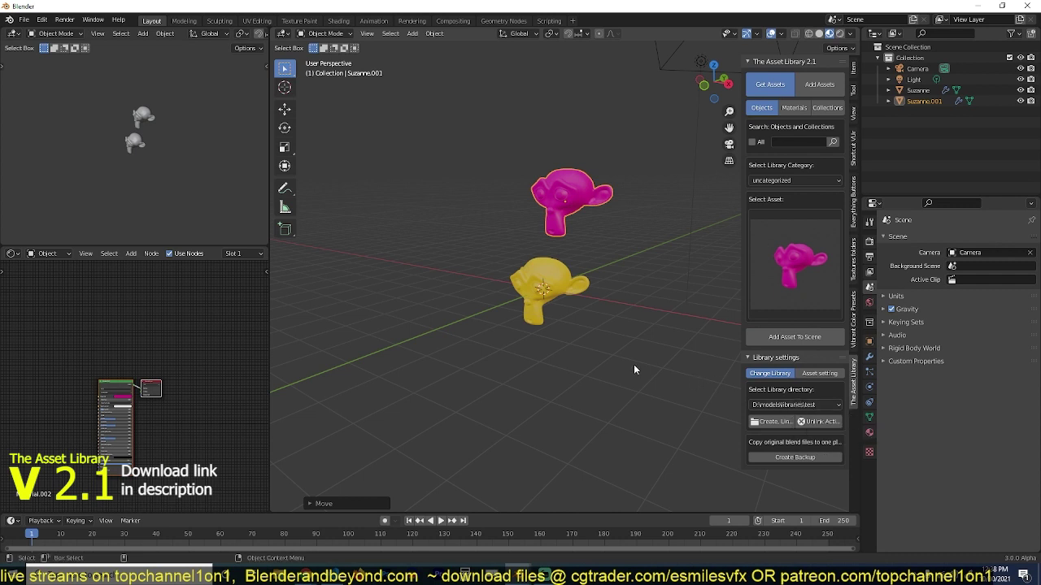
Check the library directory list and switch the selected asset back to the blue Suzanne preview.
click(802, 404)
click(781, 283)
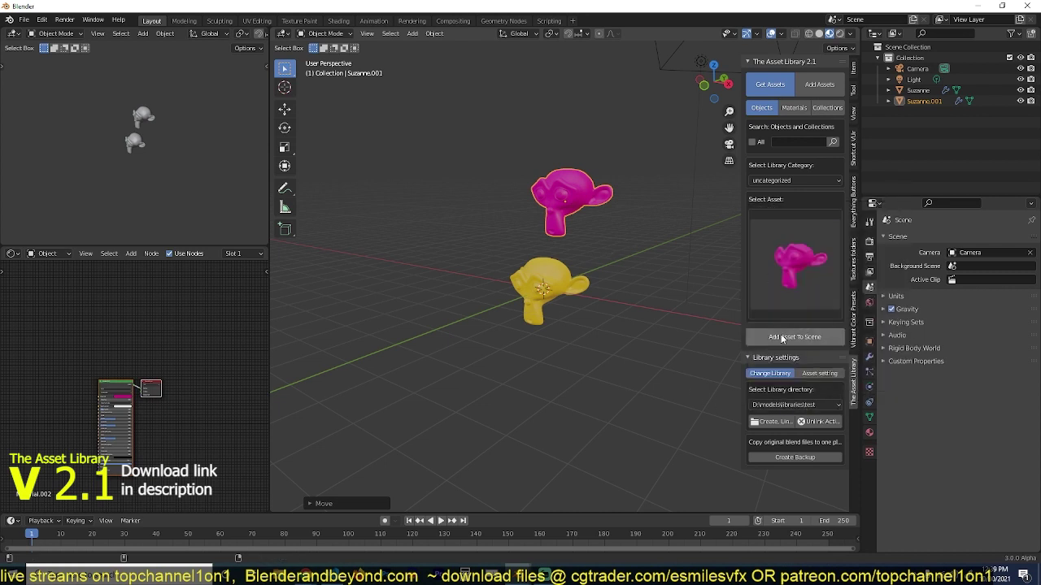
click(773, 313)
click(775, 349)
middle_drag(579, 237, 558, 304)
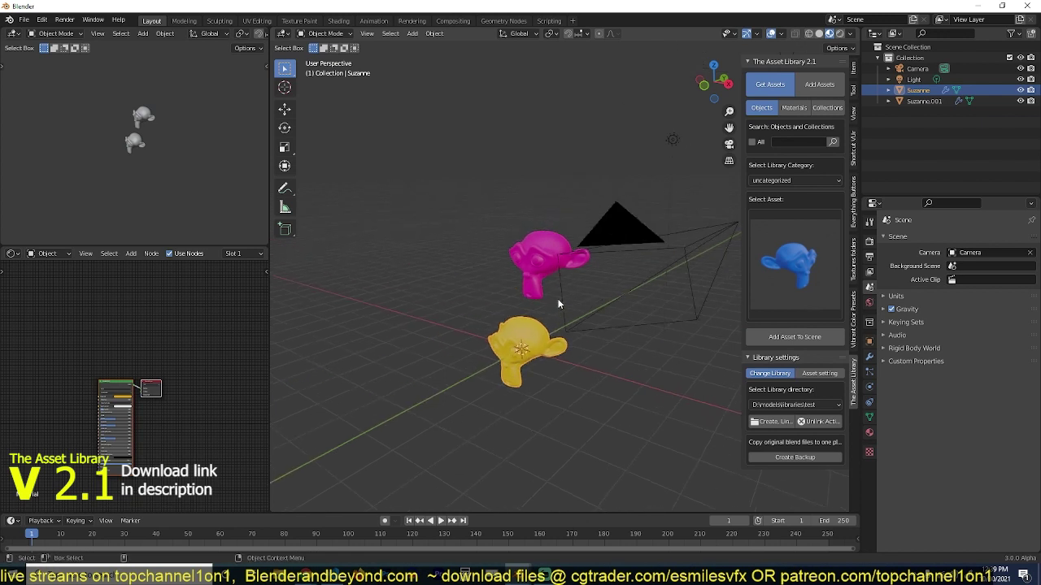
Search the current library for "tower", and repeat the search across all libraries.
click(785, 140)
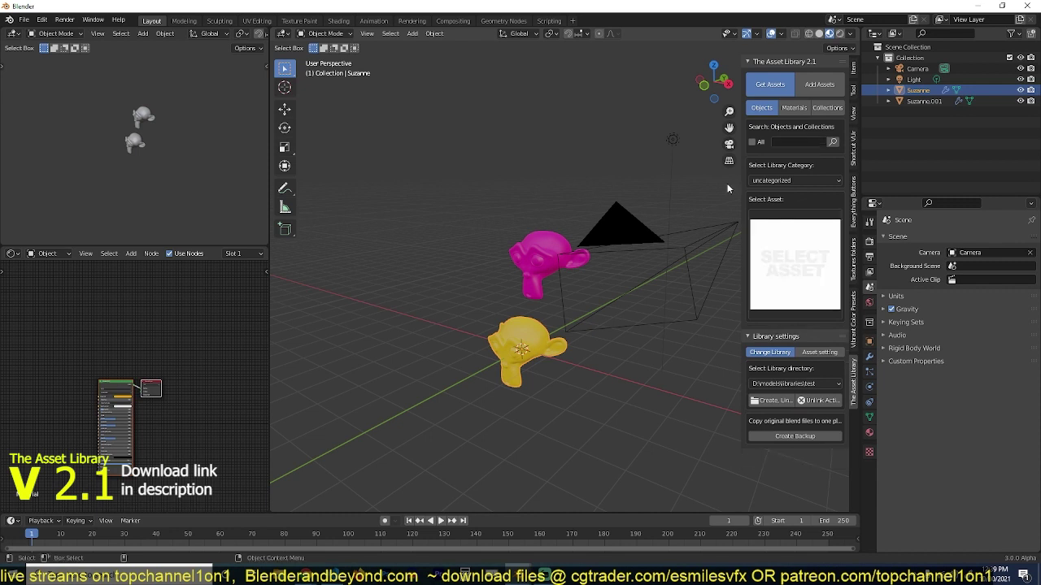
click(786, 142)
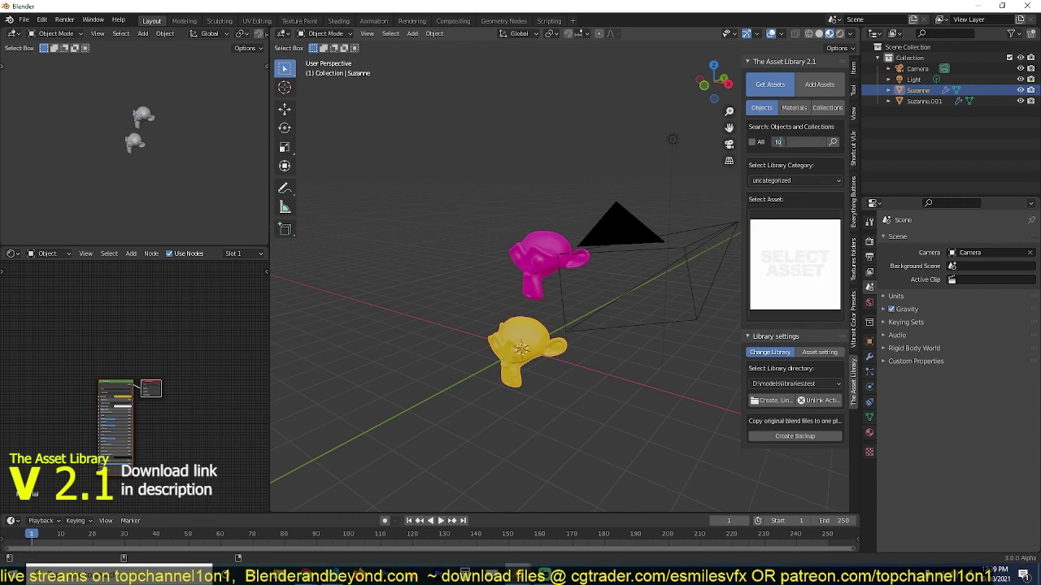
key(Return)
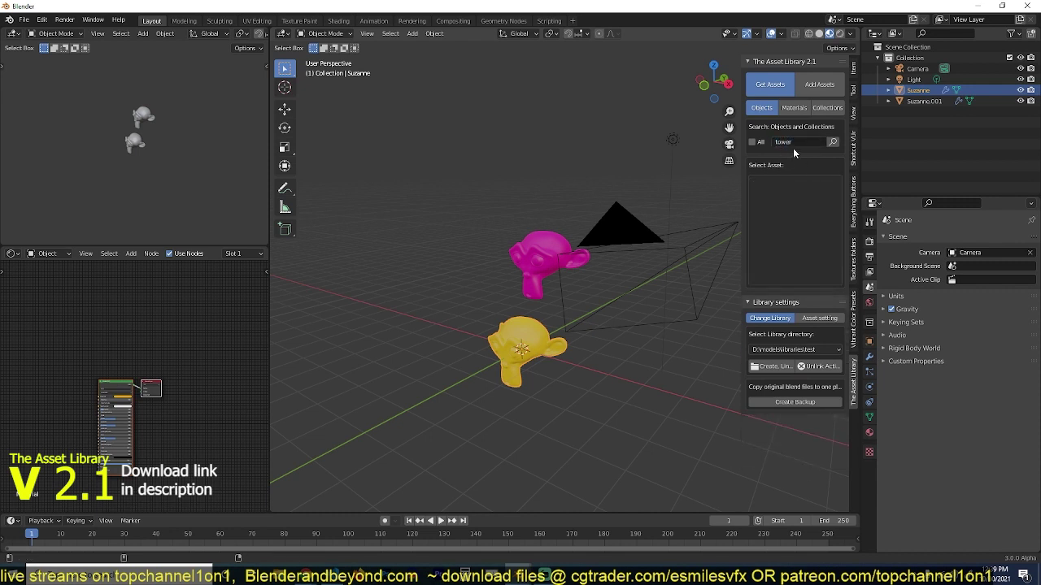
click(832, 141)
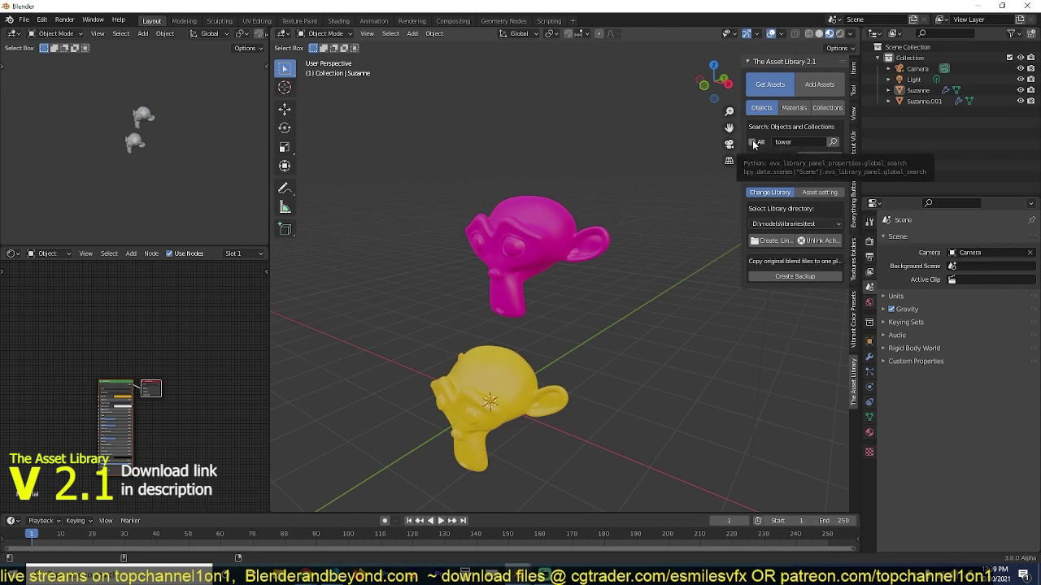
click(753, 142)
click(832, 142)
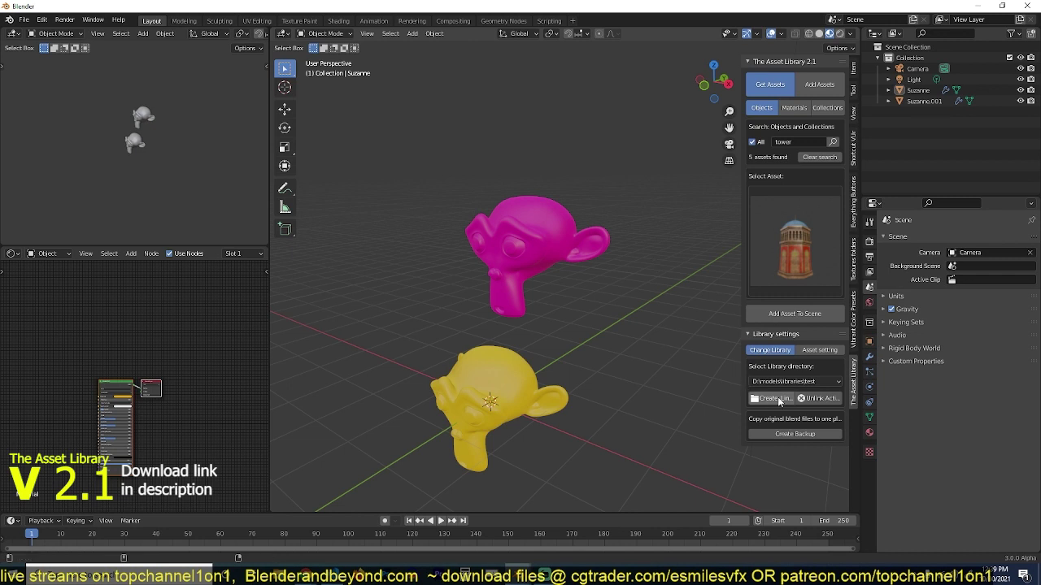
Review the available library directories, keeping D:\models\libraries\test as the active library.
click(798, 382)
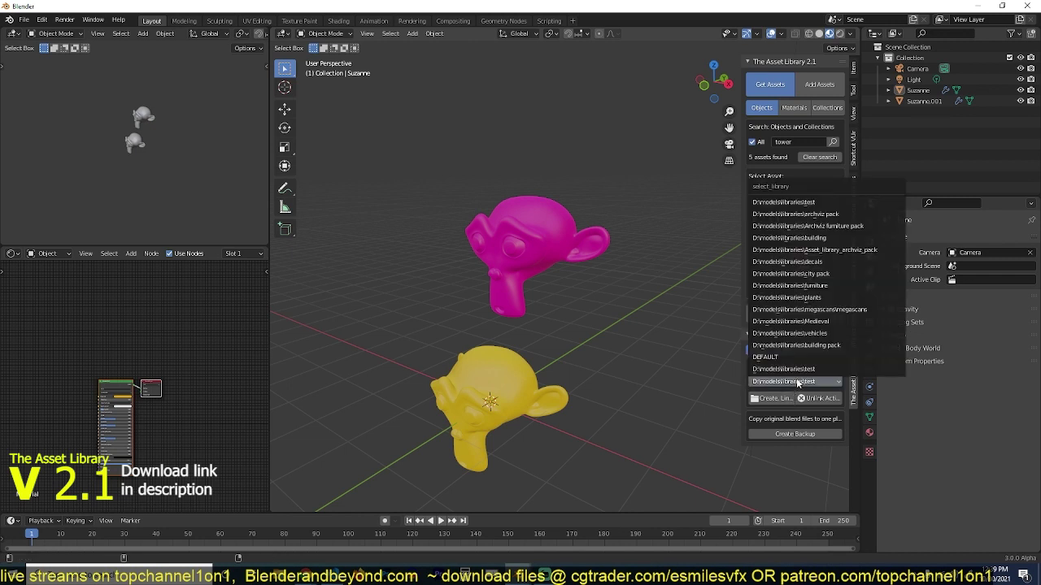
click(797, 203)
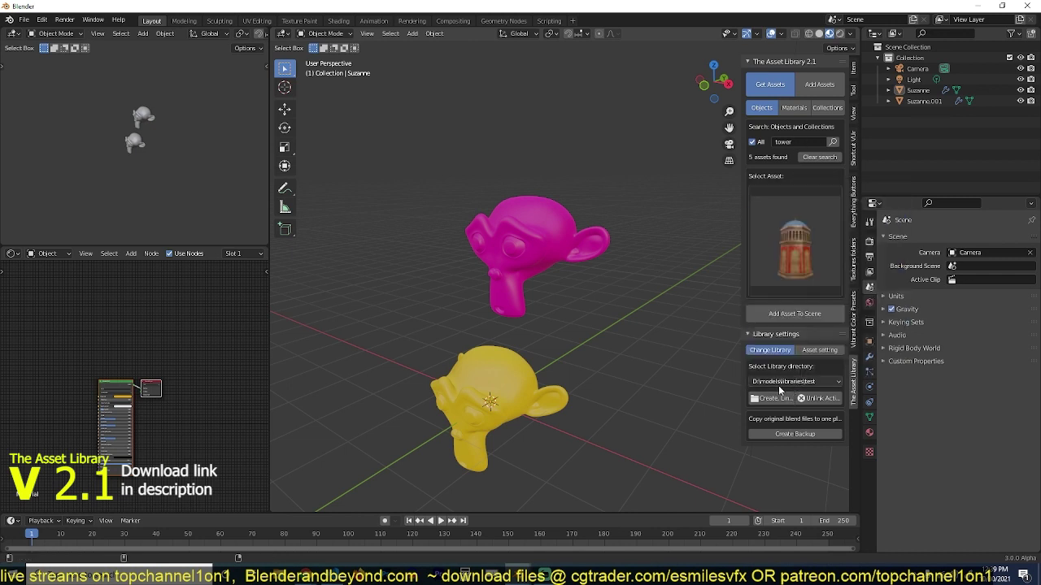
click(781, 385)
click(782, 384)
Add the red-and-white striped tower from the search results to the scene and choose the domed tower preview.
click(817, 239)
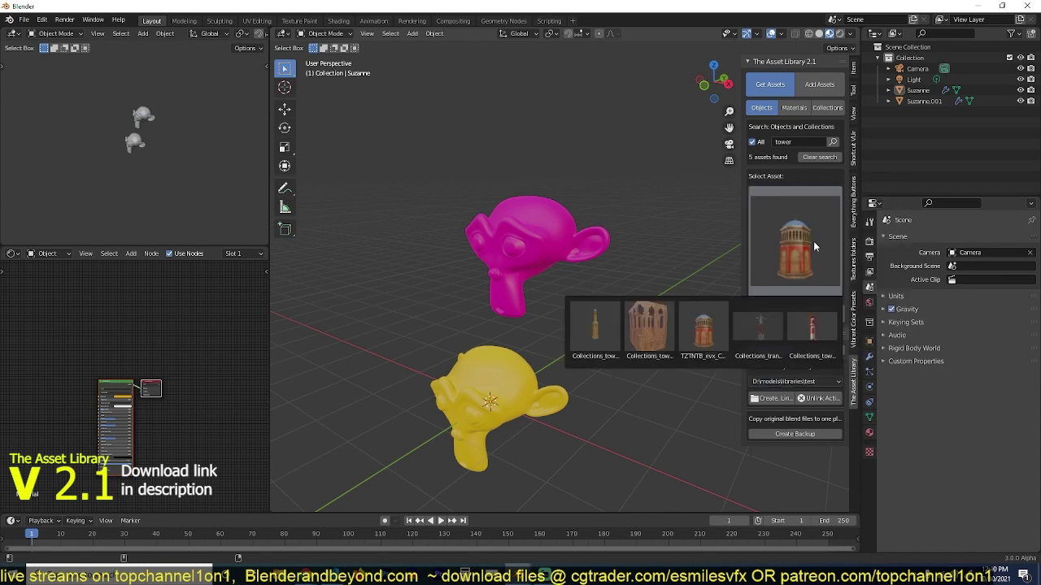
click(810, 332)
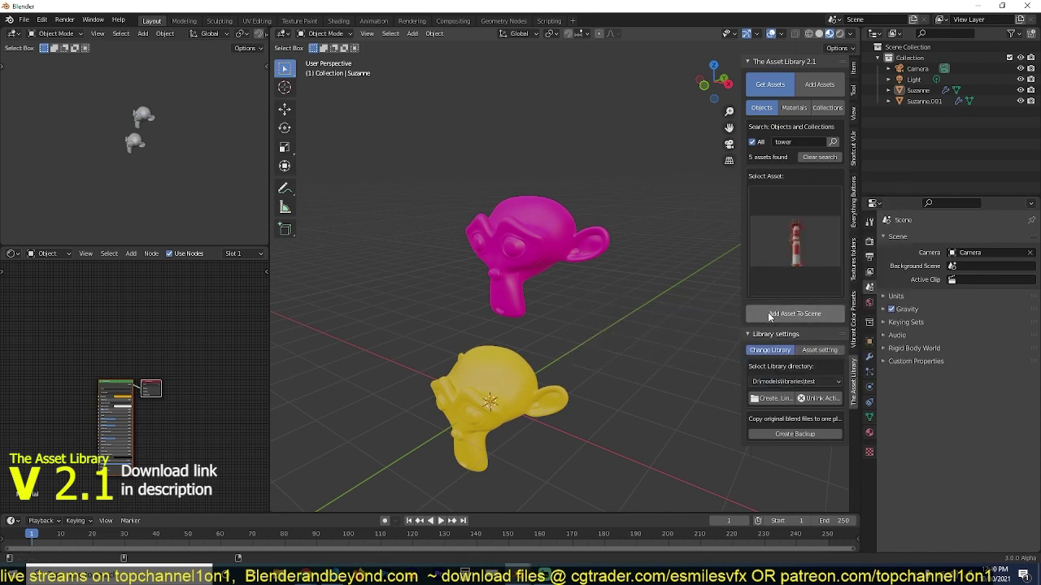
click(795, 312)
scroll(540, 279, down, 4)
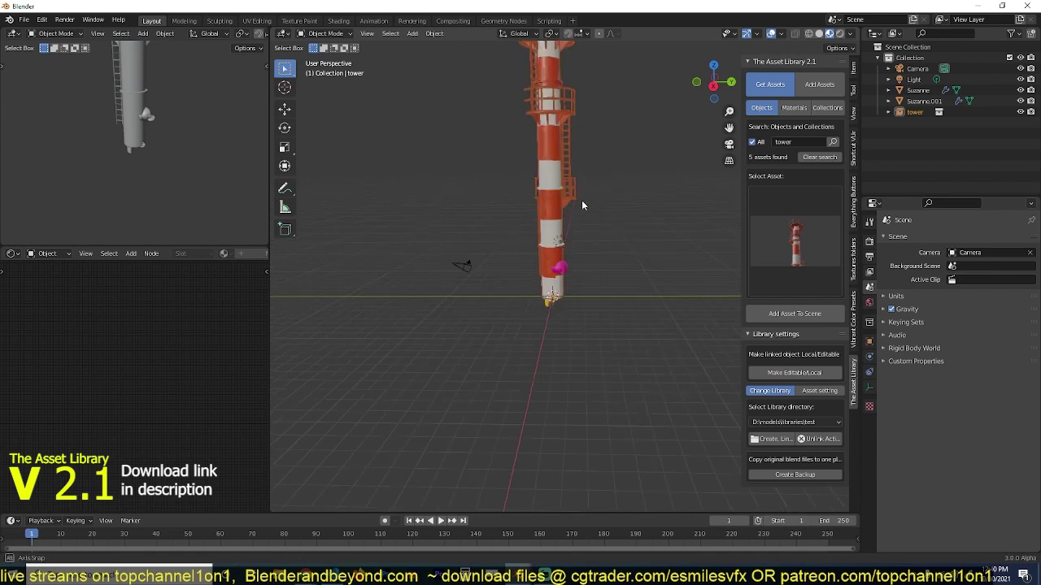
middle_drag(622, 166, 569, 281)
middle_drag(657, 209, 605, 153)
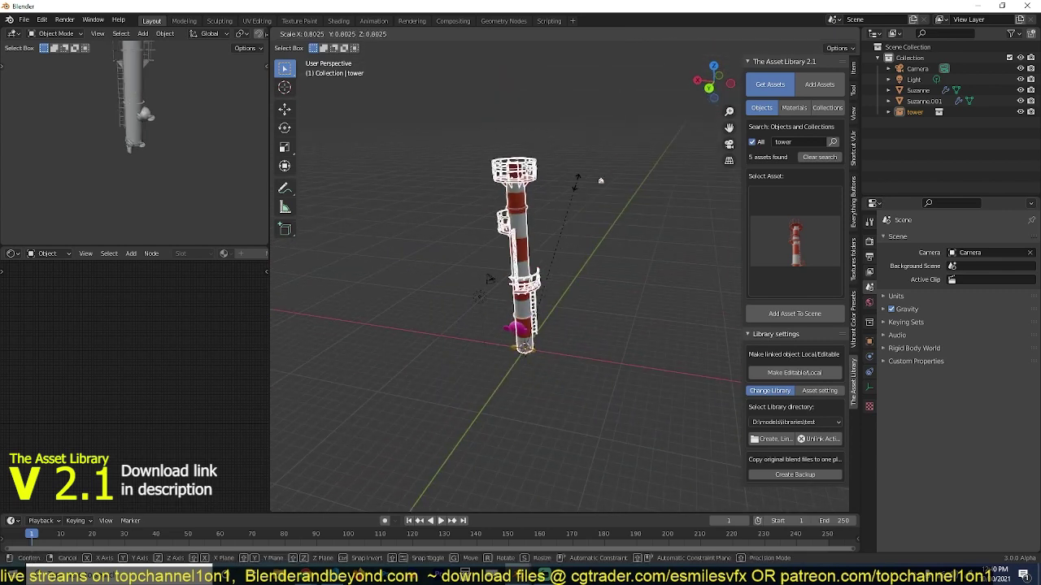
middle_drag(560, 210, 689, 204)
scroll(689, 203, up, 1)
click(794, 241)
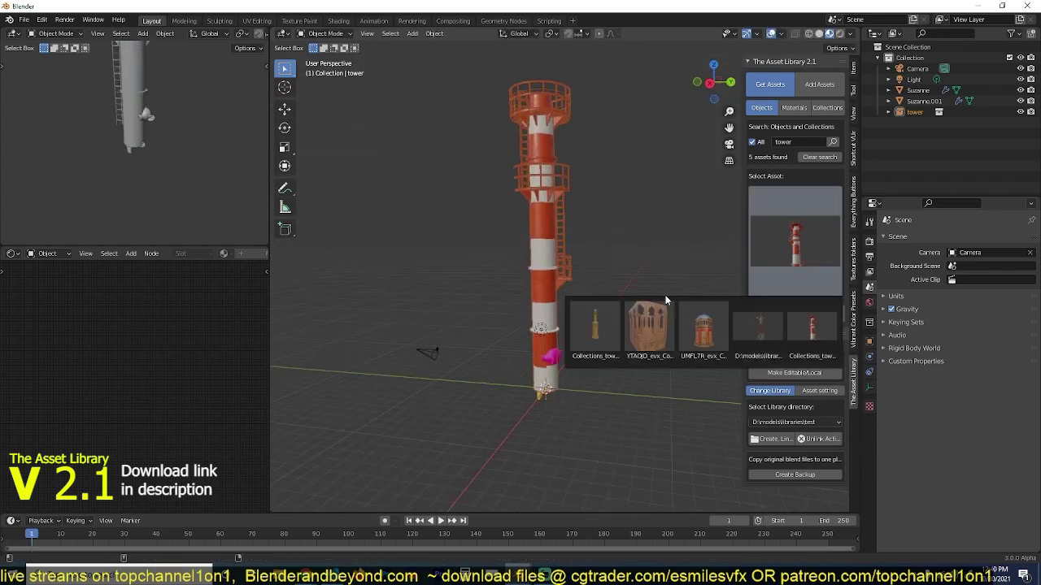
click(686, 324)
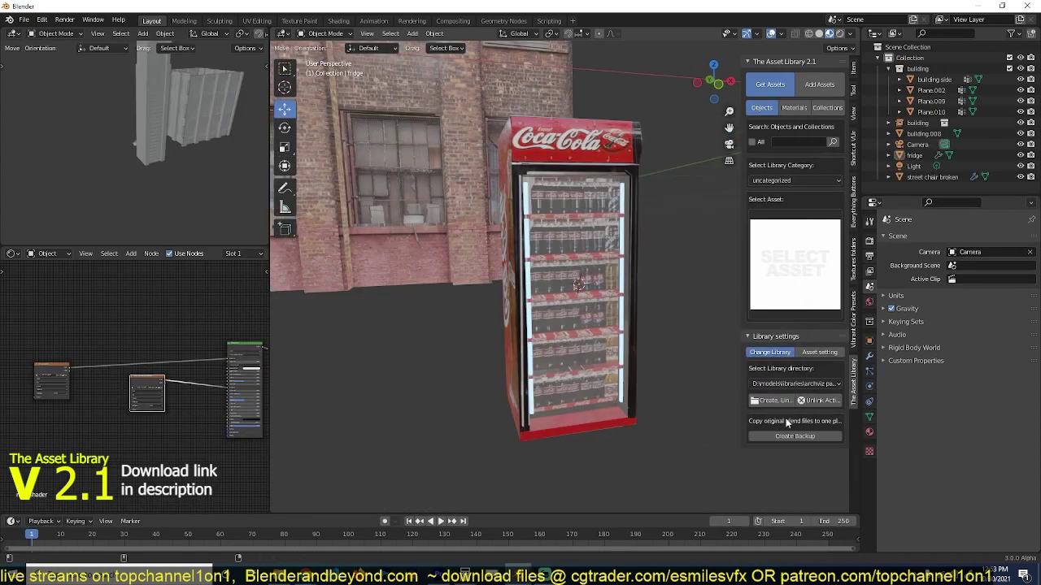
Search all asset libraries for "book".
scroll(745, 296, down, 3)
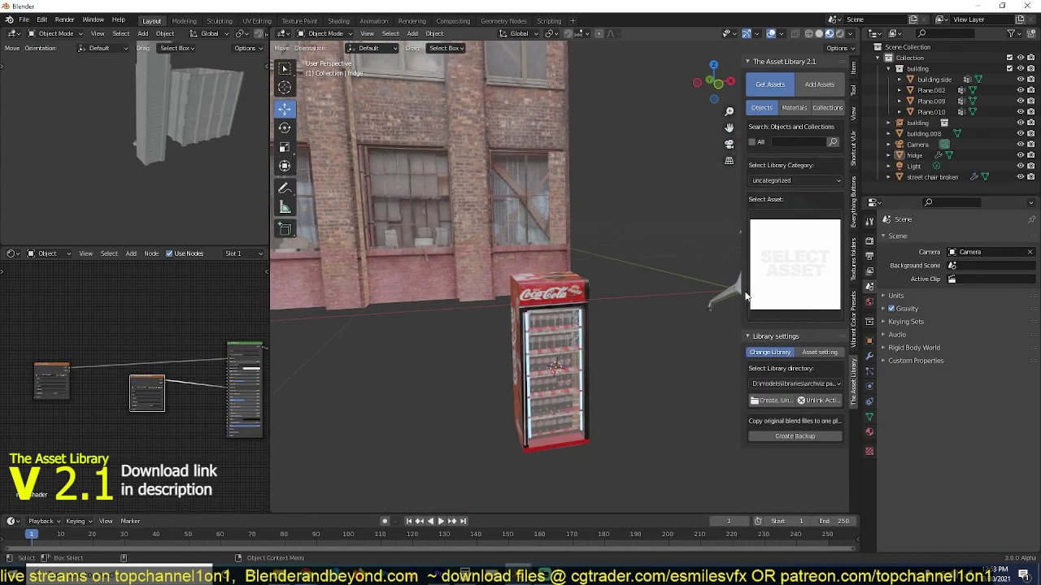
click(793, 141)
text(book)
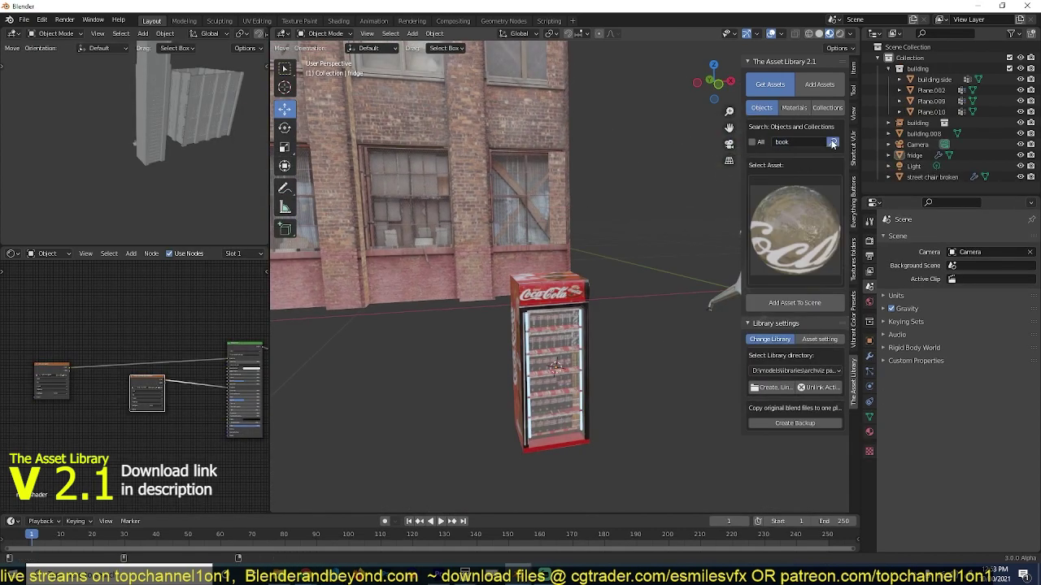
click(751, 142)
click(832, 141)
Add the open book asset to the scene, scale it down and raise it onto the top of the fridge.
click(794, 236)
click(651, 329)
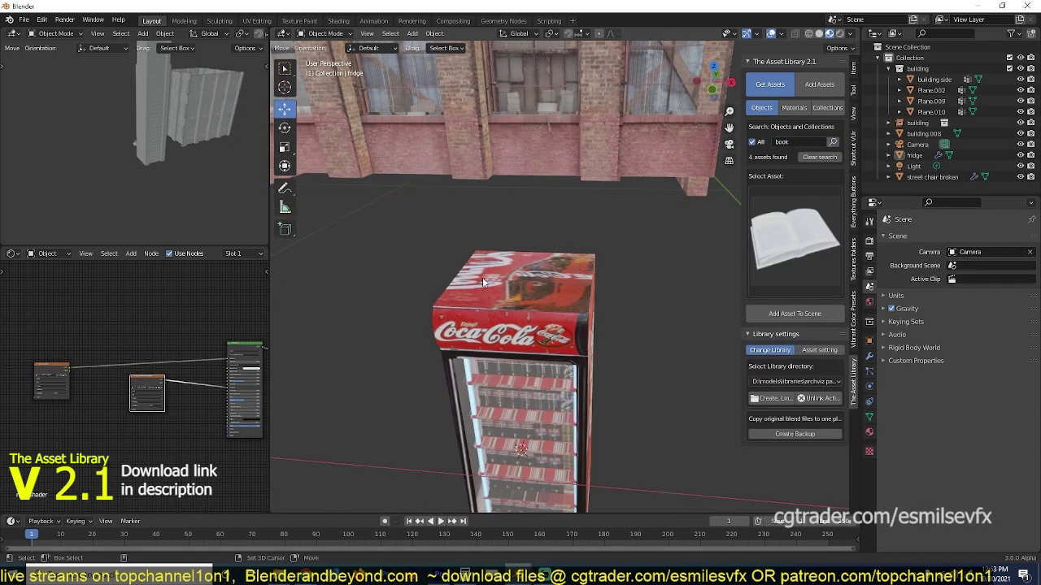
click(794, 313)
key(s)
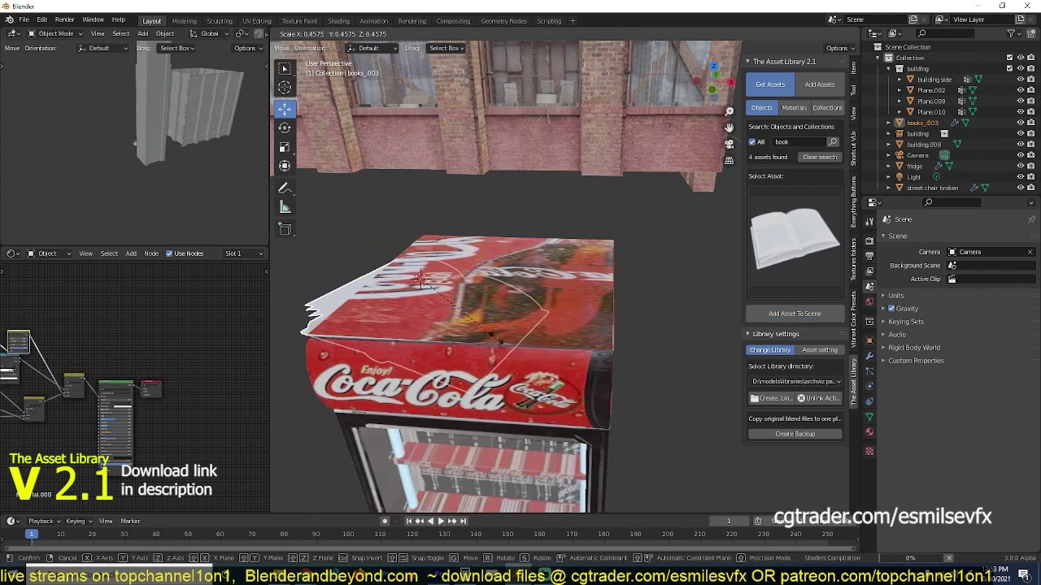
click(496, 338)
key(g)
key(z)
click(488, 289)
Add the red closed book asset and place it on top of the fridge beside the open book.
click(795, 240)
click(708, 329)
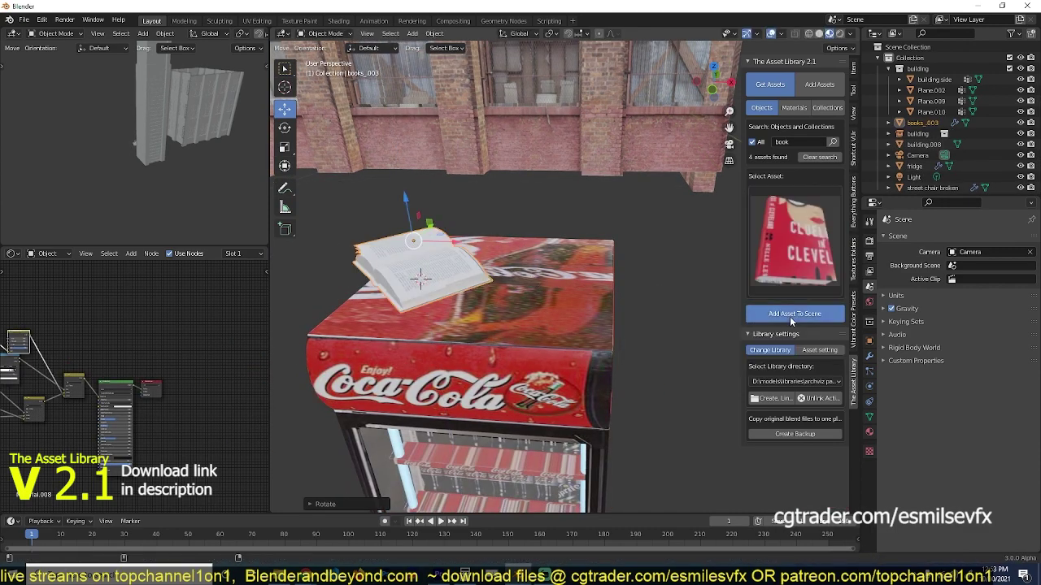
click(792, 316)
shift+right_click(533, 286)
key(shift+s)
drag(530, 248, 530, 236)
middle_drag(537, 268, 618, 309)
click(657, 309)
Add the dark book cabinet asset to the scene, scale it down and place it near the fridge.
click(795, 240)
click(764, 329)
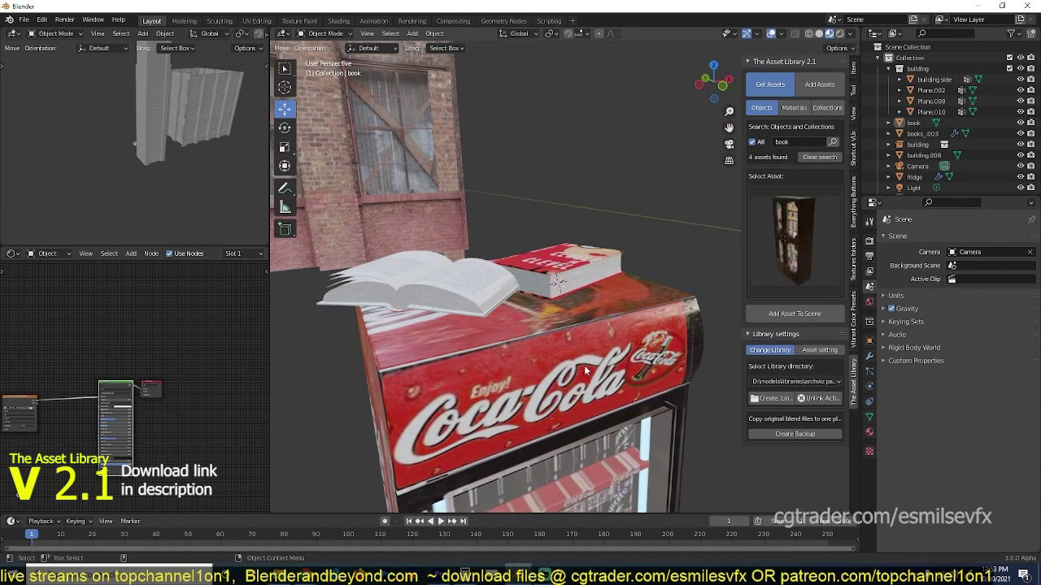
scroll(623, 366, down, 4)
shift+right_click(623, 401)
click(793, 317)
scroll(569, 325, down, 4)
key(s)
click(474, 304)
drag(407, 284, 445, 309)
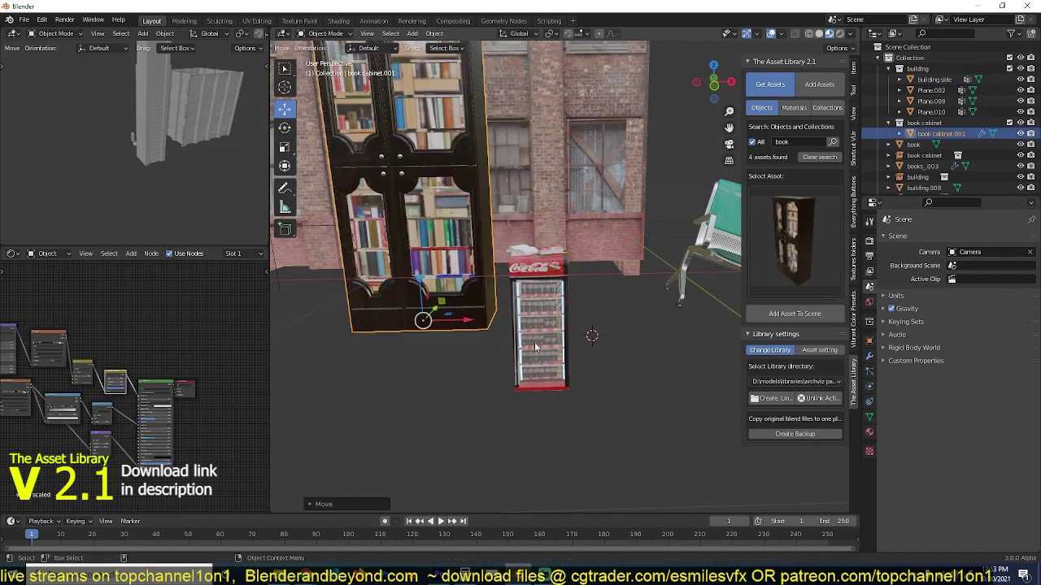
Scale the book cabinet down to about the fridge's height and move it along the ground next to the fridge.
key(s)
click(512, 322)
key(g)
key(shift+z)
key(s)
click(602, 355)
scroll(569, 355, up, 4)
middle_drag(602, 356, 618, 342)
key(alt+a)
Add a second red closed book on the fridge's front top edge and scale it down.
click(795, 239)
click(776, 327)
middle_drag(777, 327, 667, 425)
click(794, 313)
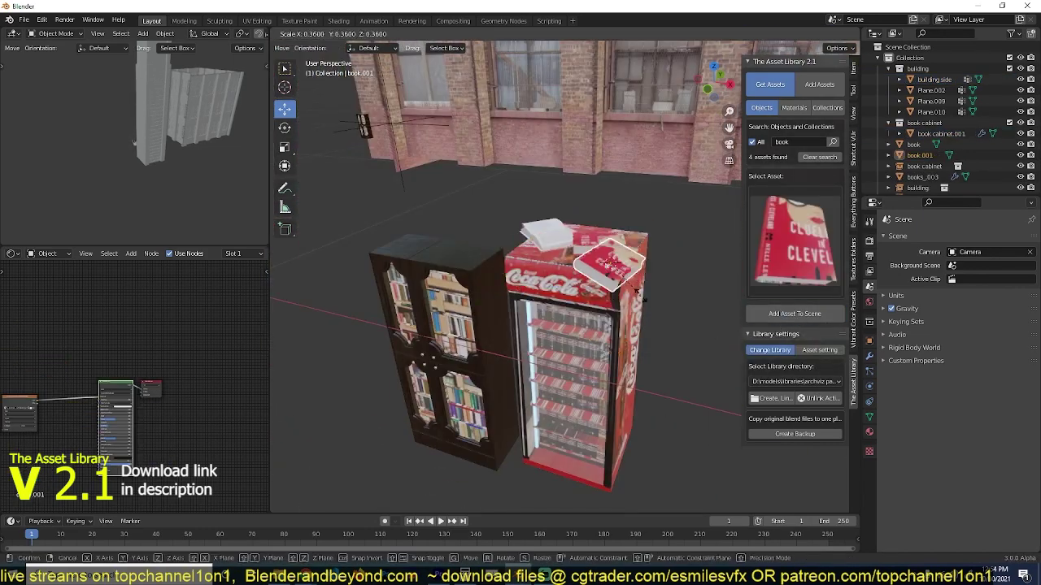
Search all libraries for "plant" and add the green plant asset to the scene.
click(818, 157)
text(plant)
key(Return)
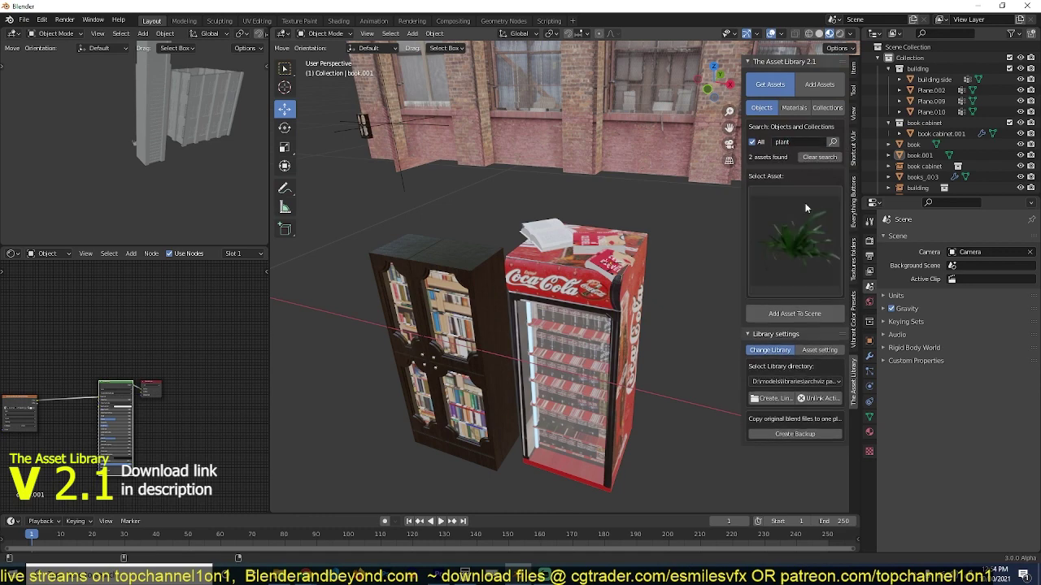
click(777, 316)
Hide the oversized leaves object that came with the added plant.
scroll(608, 286, down, 14)
click(570, 252)
key(h)
scroll(569, 252, up, 5)
Select the potted plant, scale it down and move it up to the top of the fridge.
click(461, 214)
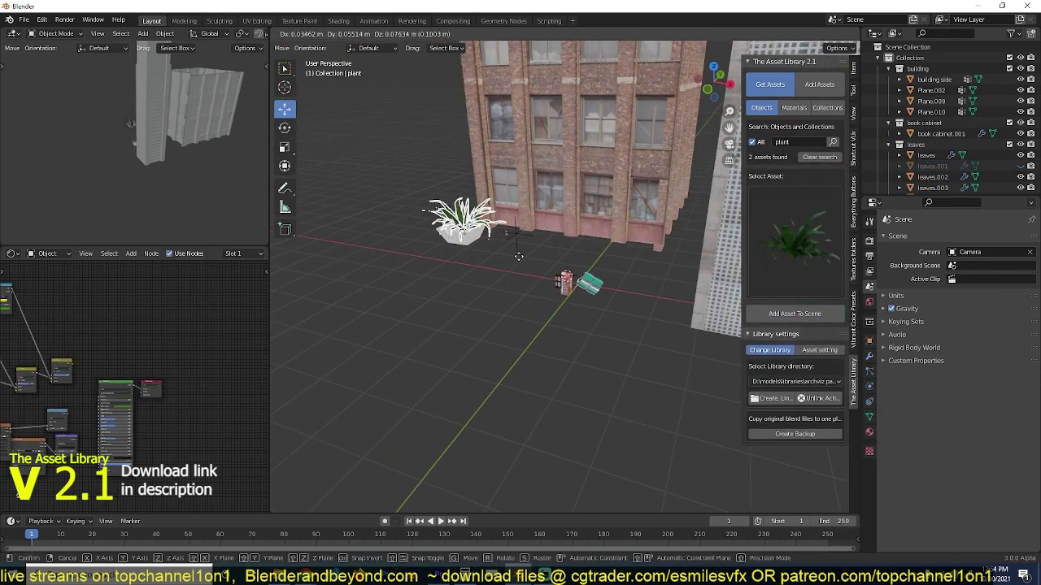
shift+click(457, 232)
key(g)
click(585, 262)
scroll(585, 262, up, 7)
key(s)
click(600, 149)
key(g)
click(559, 288)
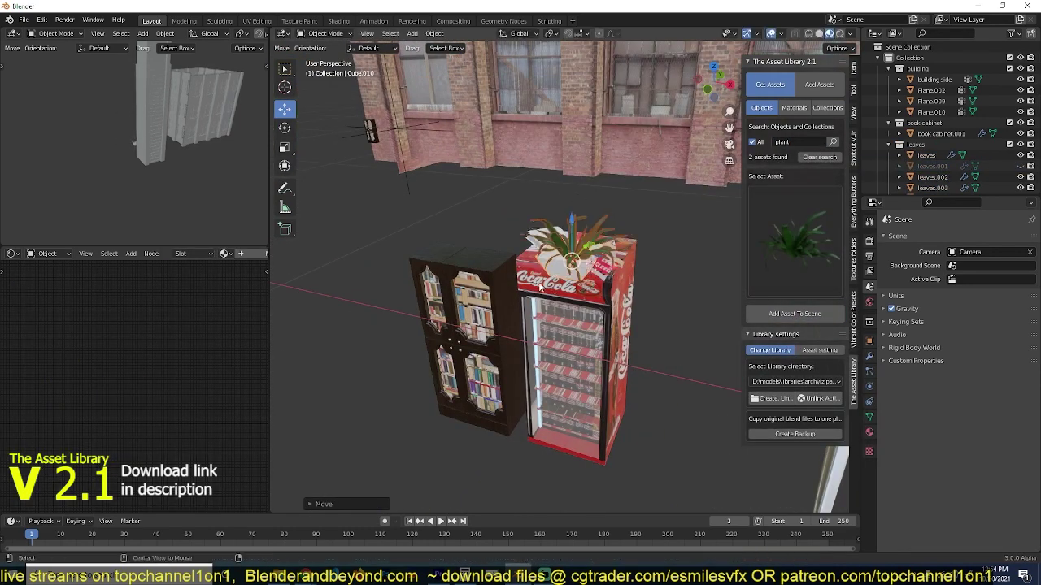
middle_drag(560, 289, 456, 313)
Enable Ambient Occlusion in the Eevee render settings.
click(870, 240)
click(891, 312)
middle_drag(666, 268, 618, 260)
Search all asset libraries for "tree".
click(794, 240)
double_click(780, 142)
text(tree)
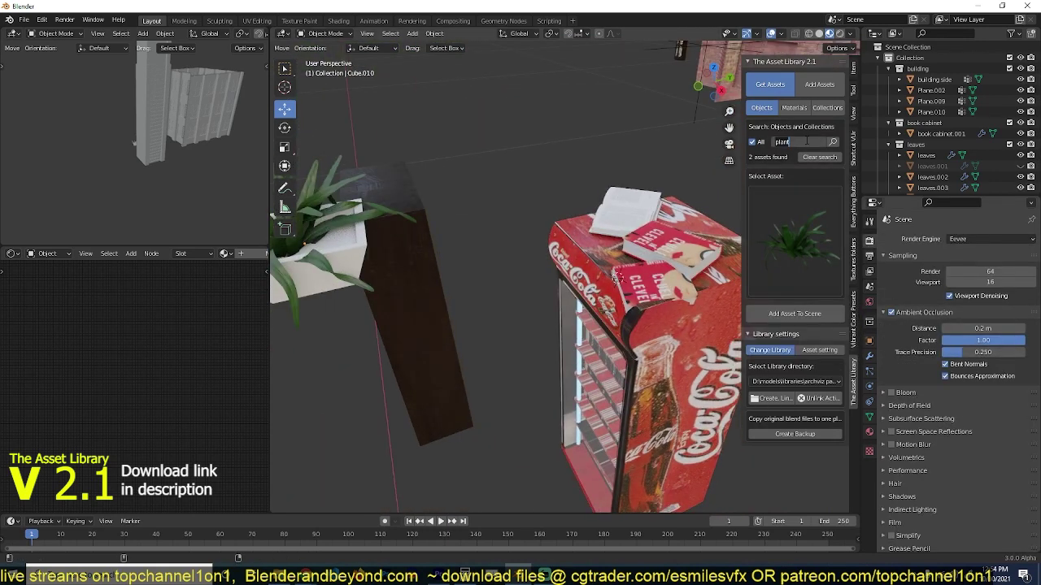
key(Return)
Add the black trash bag asset from the search results to the scene and scale it down.
click(786, 244)
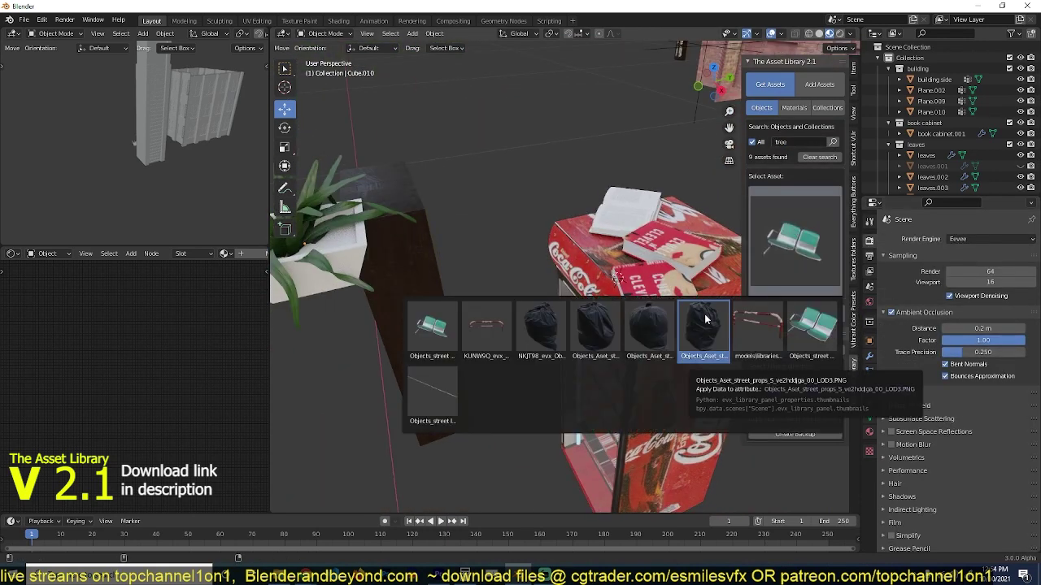
click(703, 325)
click(794, 313)
key(s)
click(614, 278)
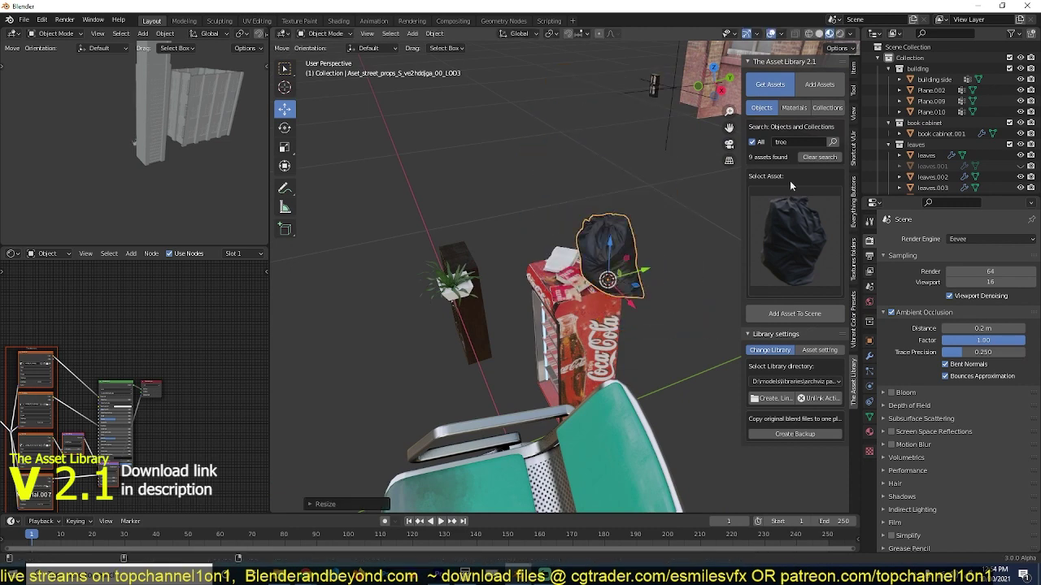
Search all libraries for "street" and choose the red-and-white street barrier asset.
click(789, 141)
text(street)
key(Return)
click(769, 234)
click(512, 309)
middle_drag(513, 302, 618, 284)
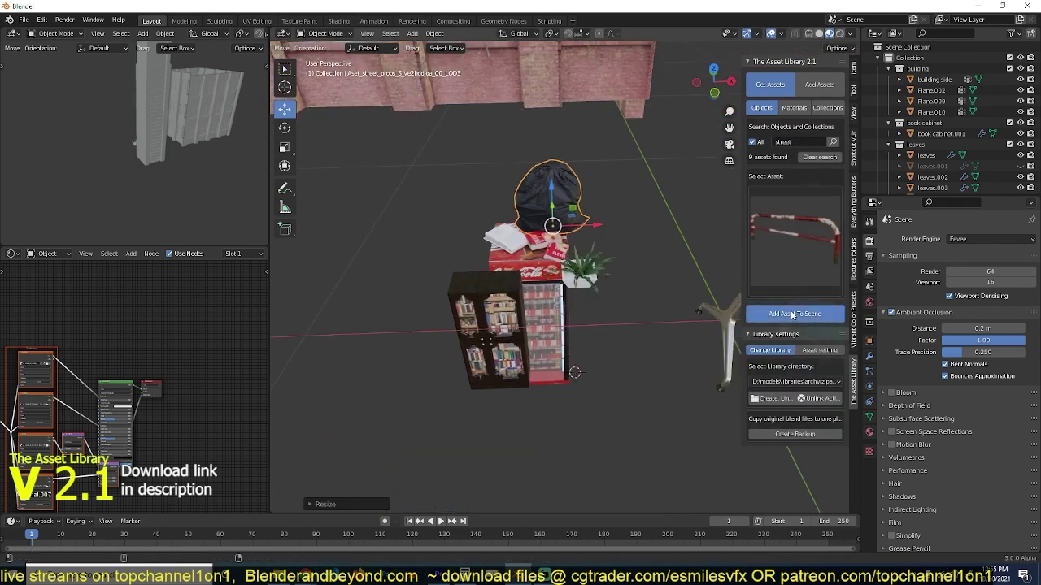
Add the street barrier to the scene, scale it down and move it beside the fridge.
click(789, 314)
key(s)
click(632, 368)
drag(629, 369, 696, 365)
Move the black trash bag down beside the fridge, at ground level behind the street barrier.
click(584, 228)
drag(572, 210, 666, 101)
middle_drag(667, 244, 651, 175)
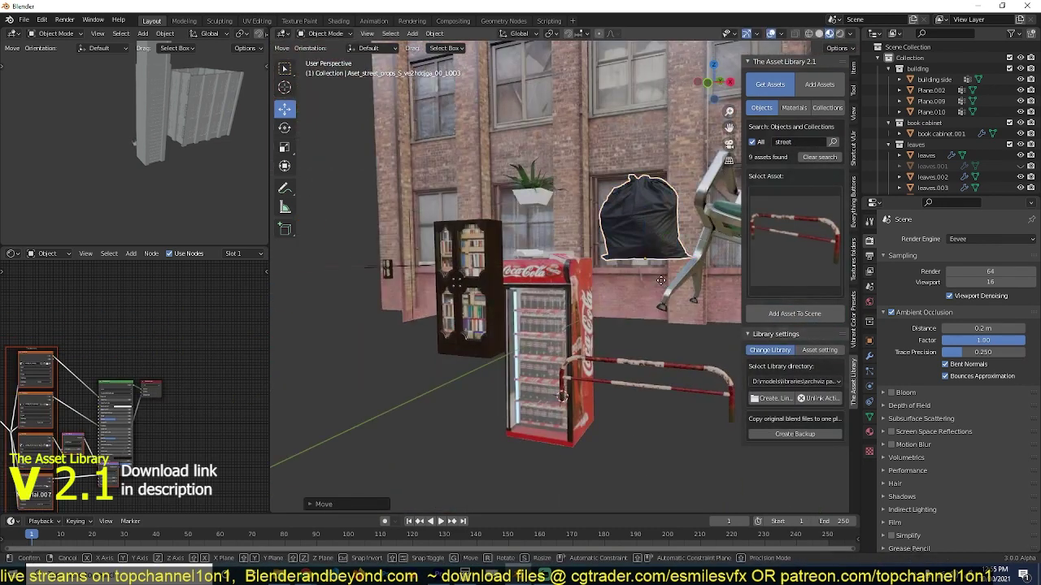
drag(641, 213, 642, 378)
mouse_move(641, 374)
middle_down()
mouse_move(641, 301)
mouse_move(651, 357)
middle_up()
shift+click(651, 370)
click(656, 436)
drag(648, 382, 637, 424)
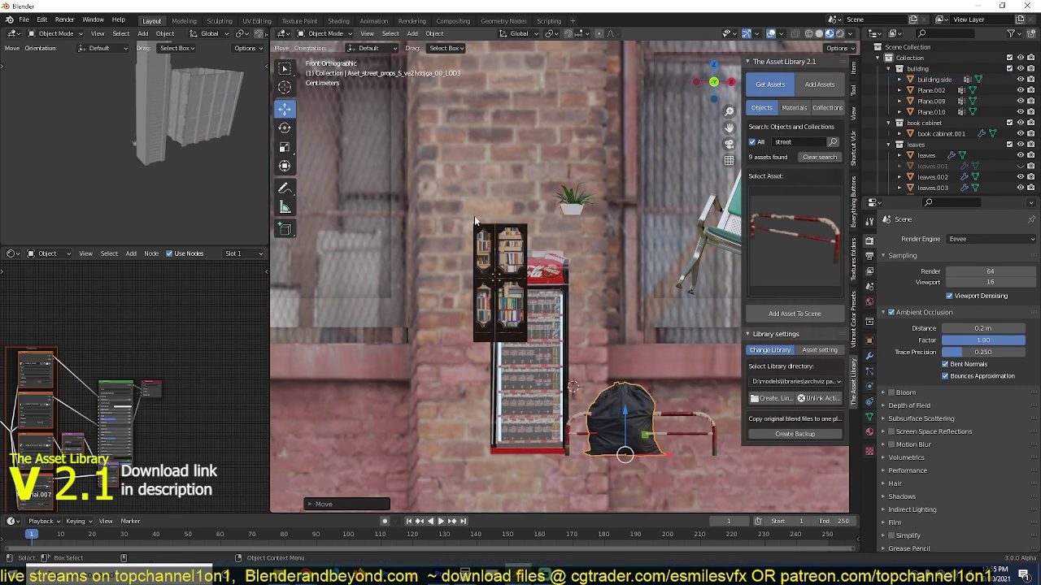
Lower the book cabinet and the green street chairs to the fridge's ground level.
click(500, 285)
drag(500, 285, 468, 407)
shift+middle_drag(569, 342, 476, 348)
click(659, 256)
drag(659, 256, 626, 423)
middle_drag(650, 394, 607, 453)
Shift the trash bag closer to the fridge and move the potted plant down to the ground beside the barrier.
click(533, 382)
drag(561, 370, 585, 344)
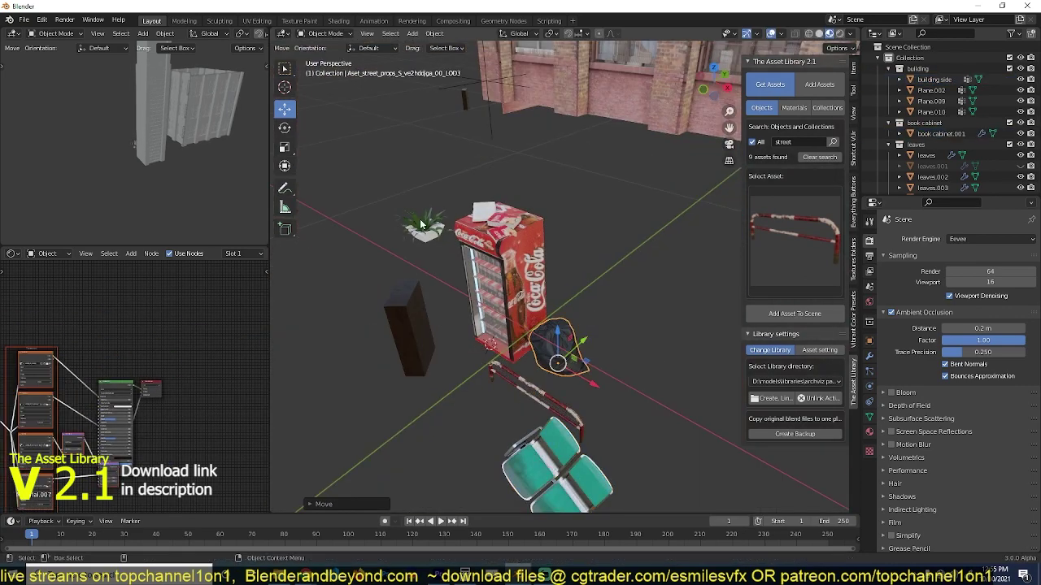
click(426, 225)
drag(425, 229, 496, 370)
middle_drag(520, 370, 715, 277)
Search all libraries for "concrete" and add the damaged concrete wall asset to the scene.
click(799, 142)
text(concret)
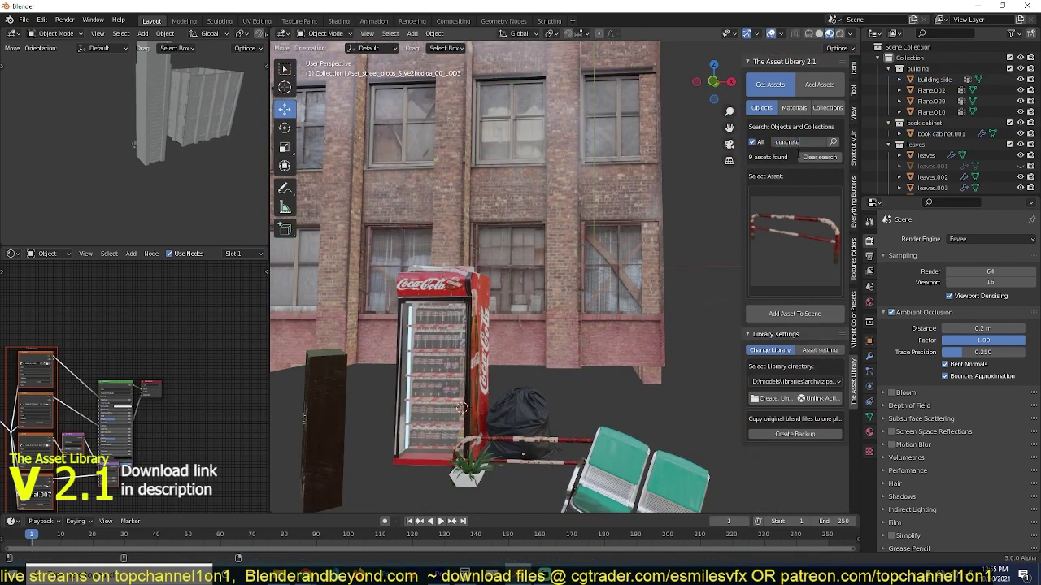
key(Return)
click(794, 248)
click(779, 327)
scroll(667, 321, down, 3)
click(786, 313)
Position the concrete wall behind the props, then duplicate it and rotate the copy 90 degrees around Z.
middle_drag(581, 349, 488, 382)
drag(570, 348, 609, 415)
key(shift+s)
key(Escape)
key(shift+d)
key(Return)
text(rz90)
key(Return)
middle_drag(456, 414, 608, 374)
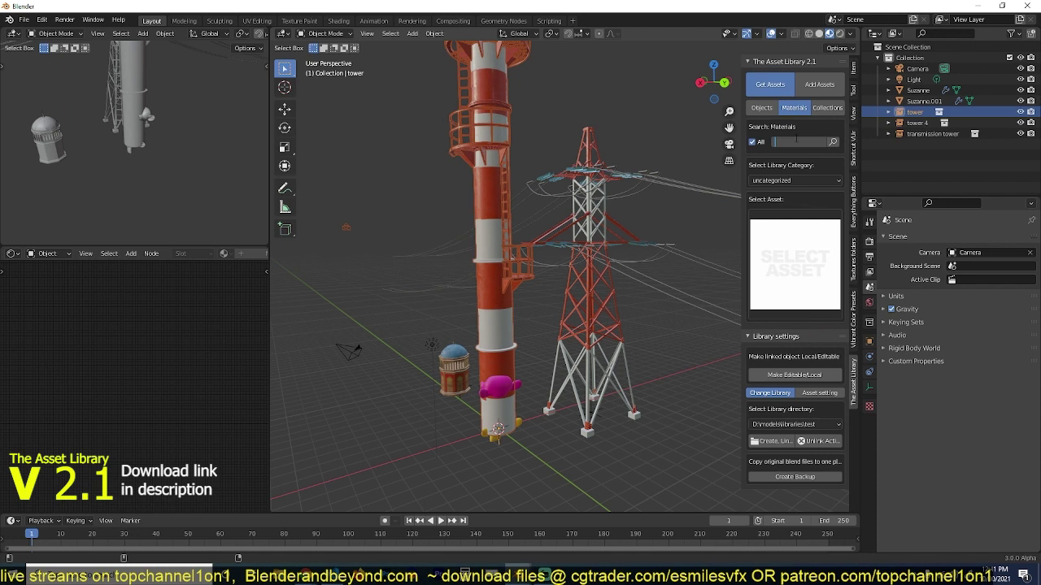
Search all libraries' materials for "mat" and isolate the pink monkey head in local view.
key(Return)
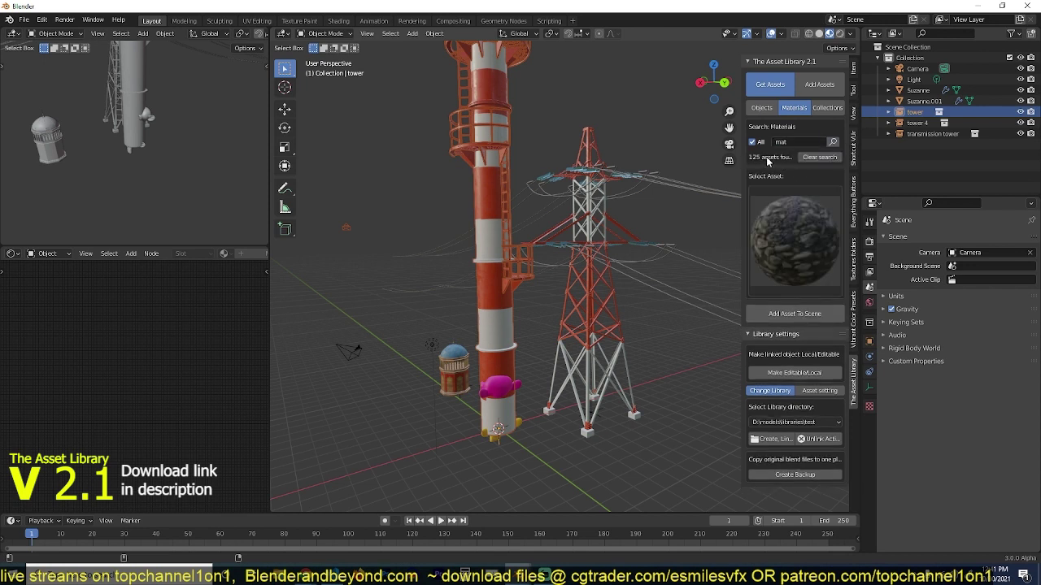
click(785, 204)
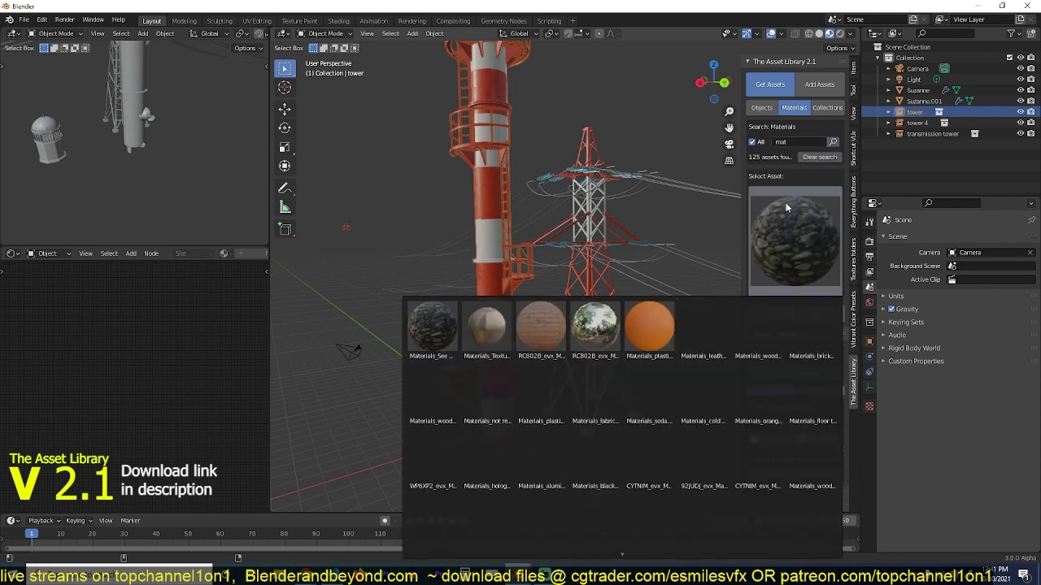
middle_drag(507, 252, 621, 294)
shift+middle_drag(507, 337, 554, 250)
click(623, 300)
click(611, 299)
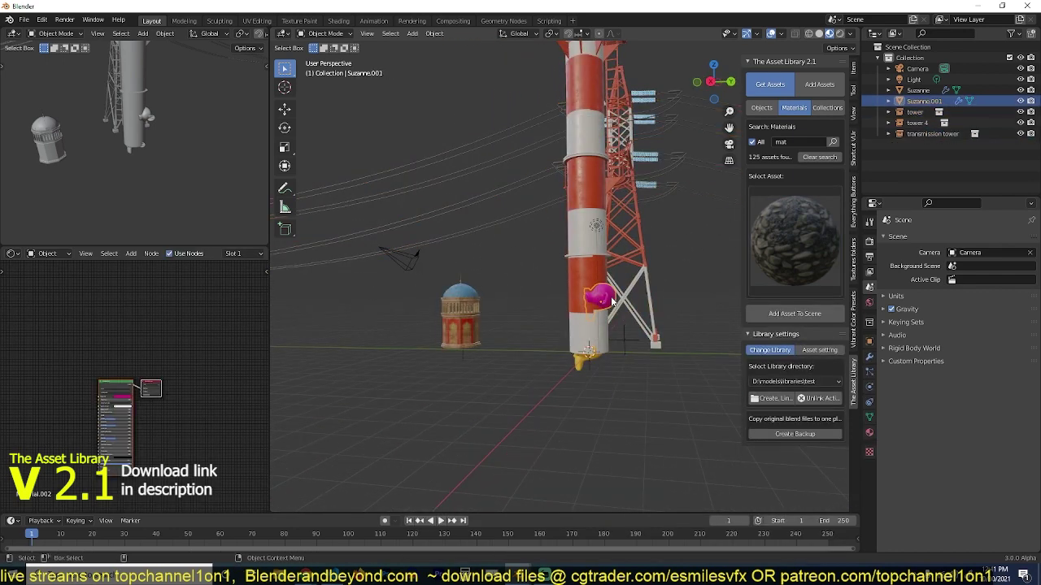
key(KP_Divide)
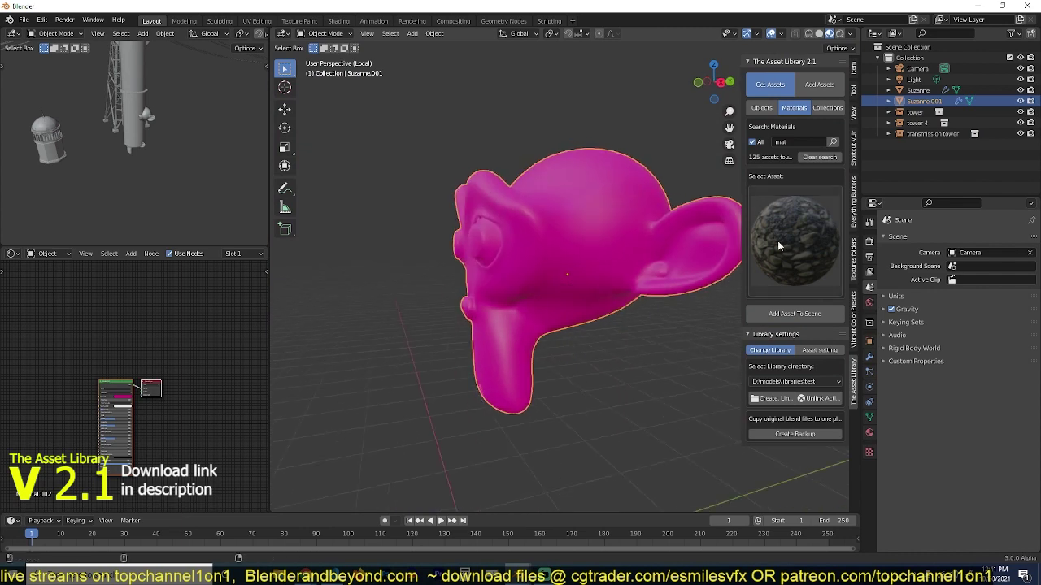
Choose the red brick material from the search results and apply it to the monkey head.
click(754, 277)
click(550, 319)
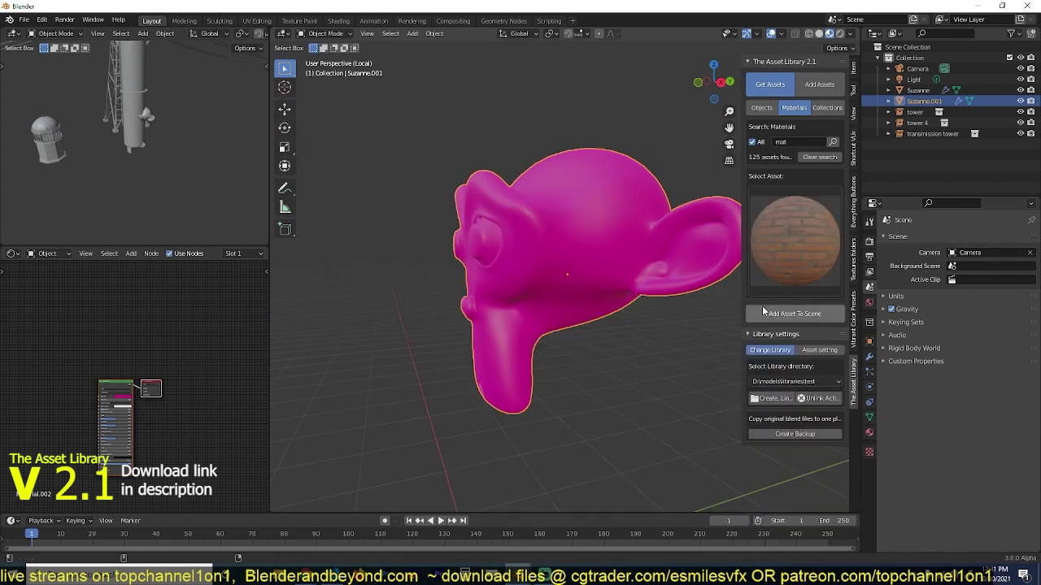
click(760, 313)
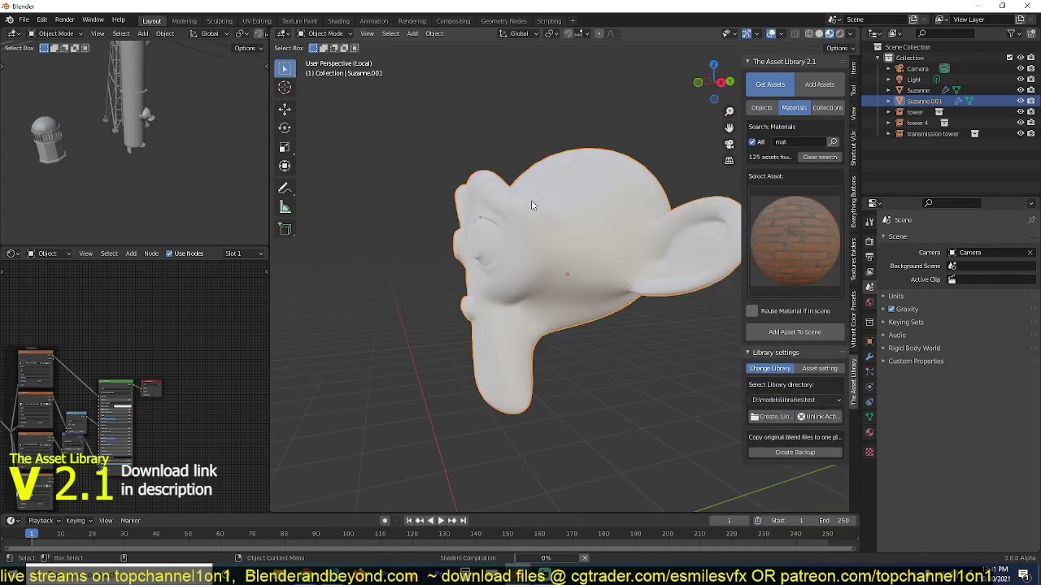
middle_drag(531, 205, 538, 257)
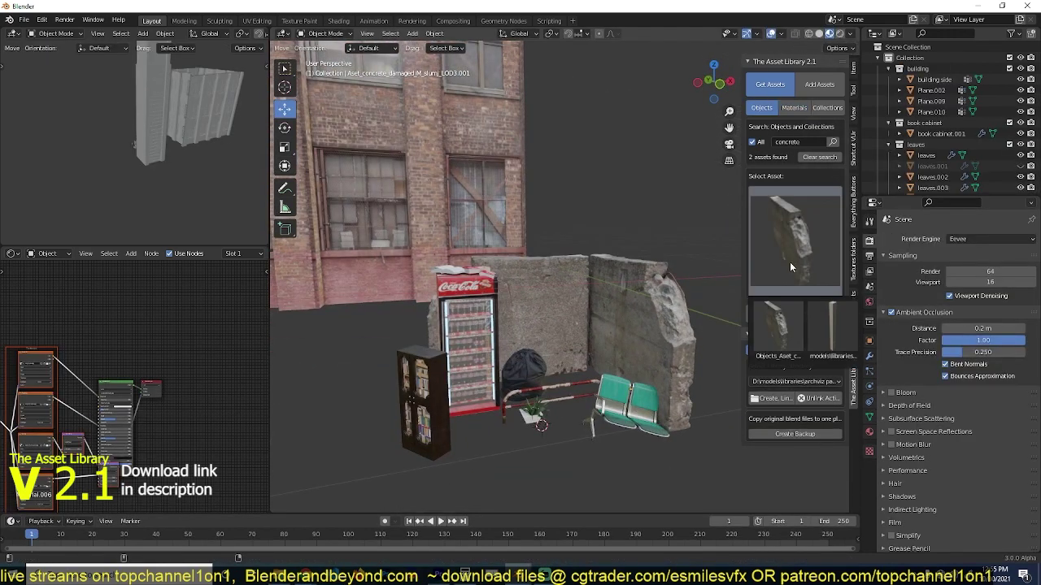
Add the concrete pillar asset, reset its origin, scale it and move it horizontally against the brick building.
click(772, 315)
right_click(534, 226)
mouse_move(545, 262)
click(617, 275)
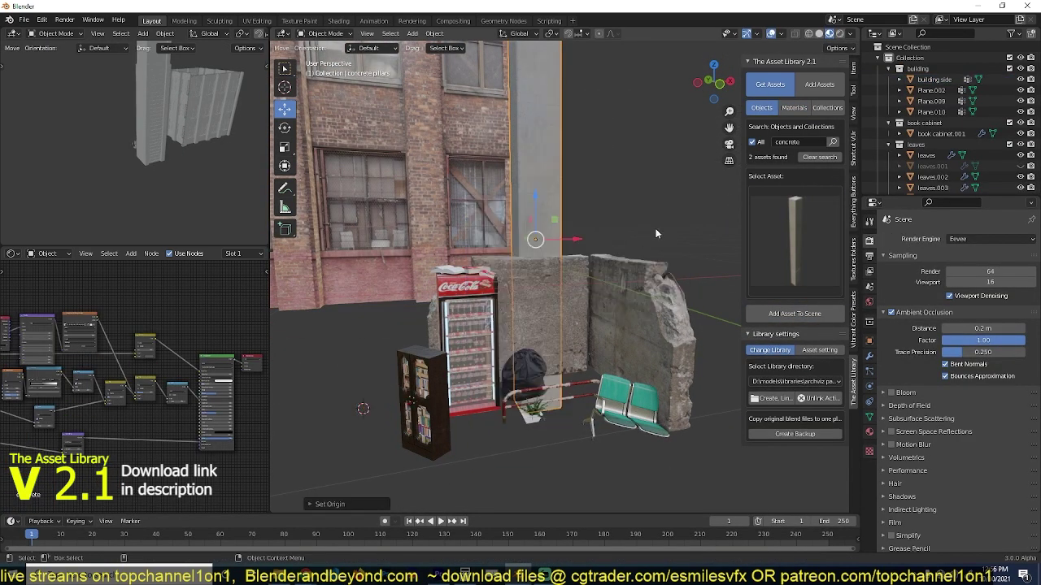
key(s)
click(510, 270)
key(g)
key(shift+z)
click(364, 270)
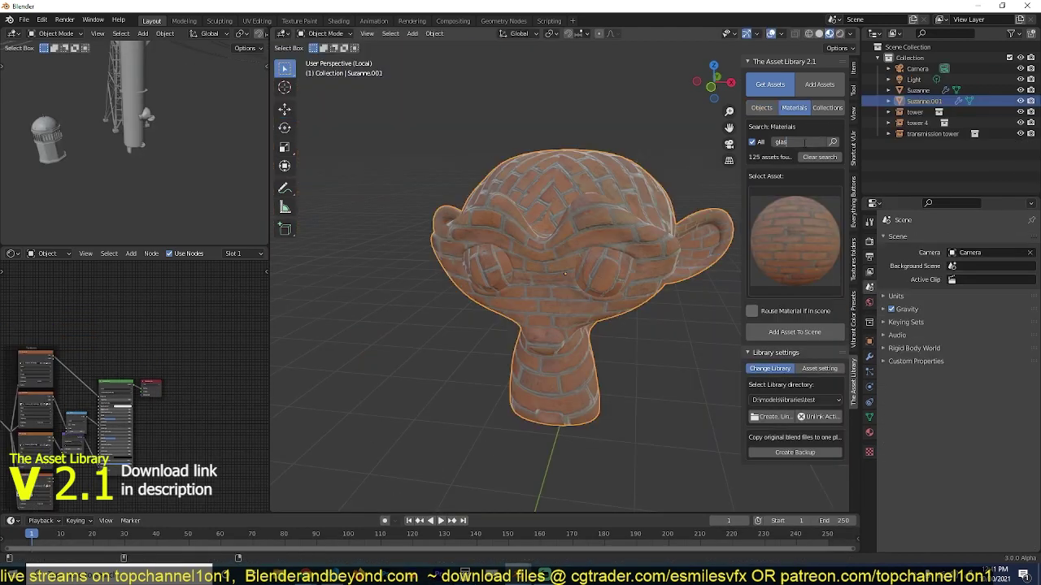
Search all materials for "glass" and apply the clear, reflective glass material to the monkey head.
click(831, 143)
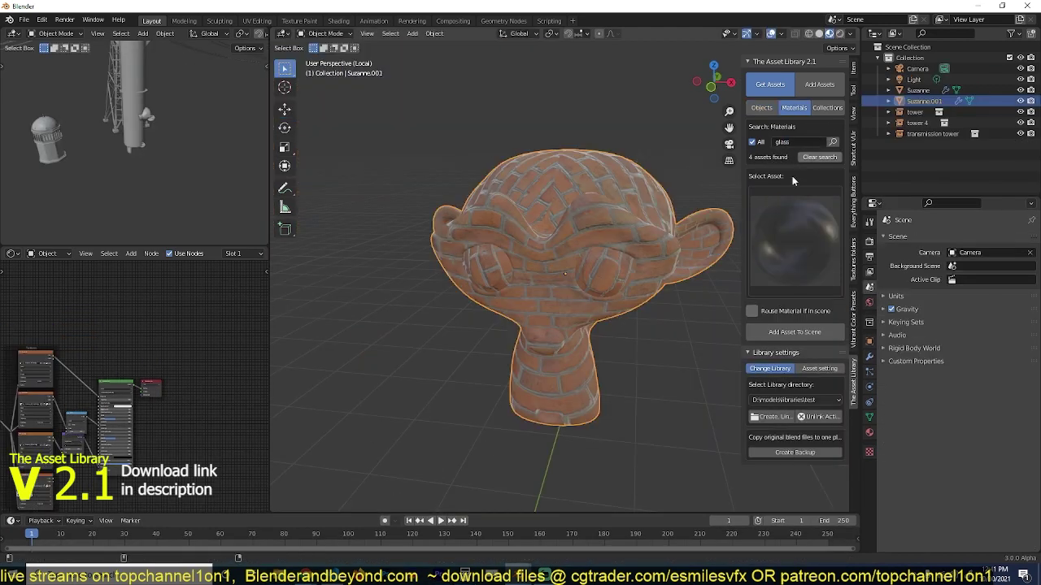
click(767, 211)
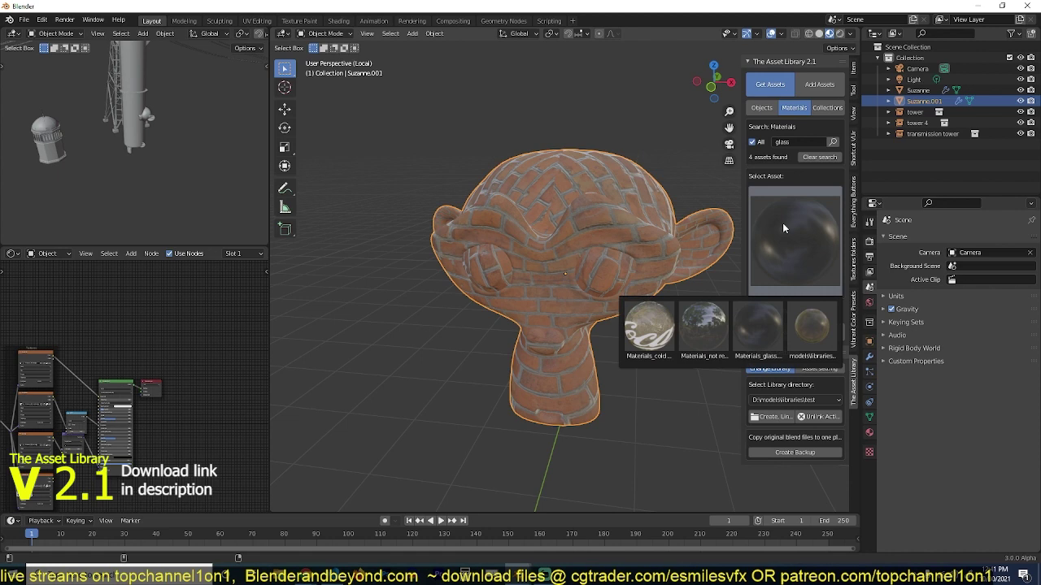
click(703, 326)
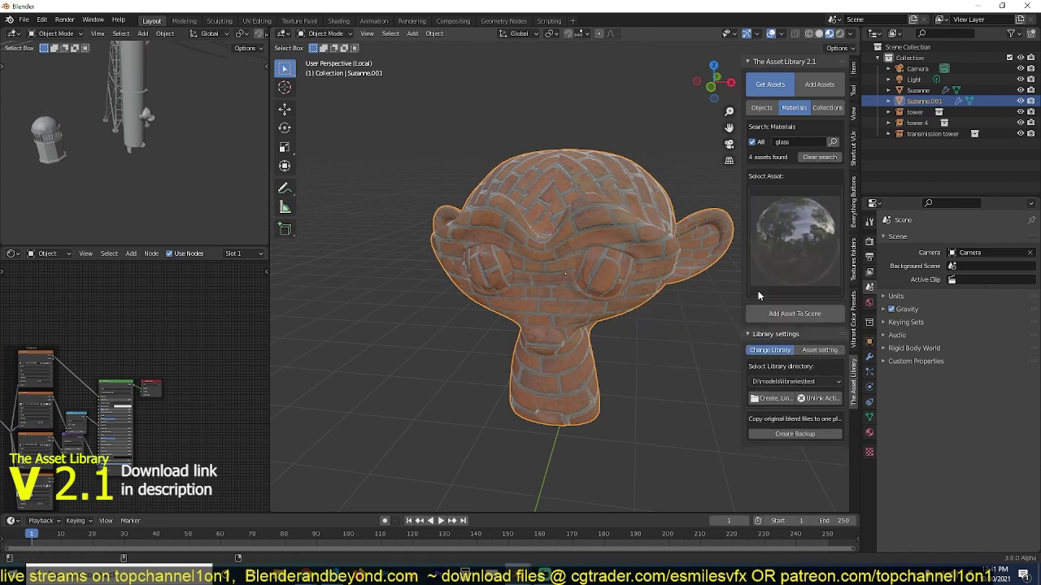
click(779, 313)
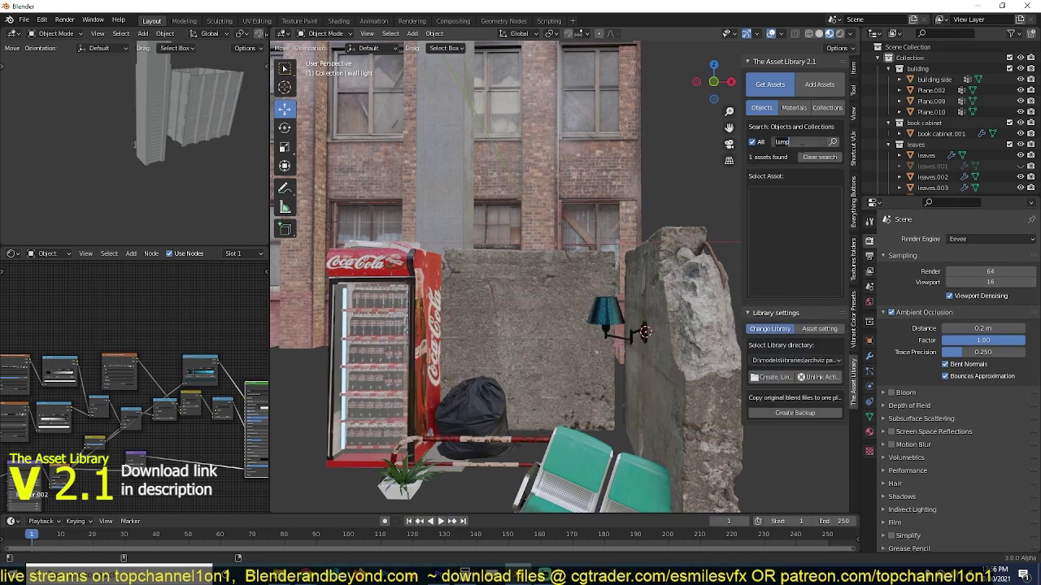
Search all libraries for "lamp" and add the found asset to the scene.
click(794, 314)
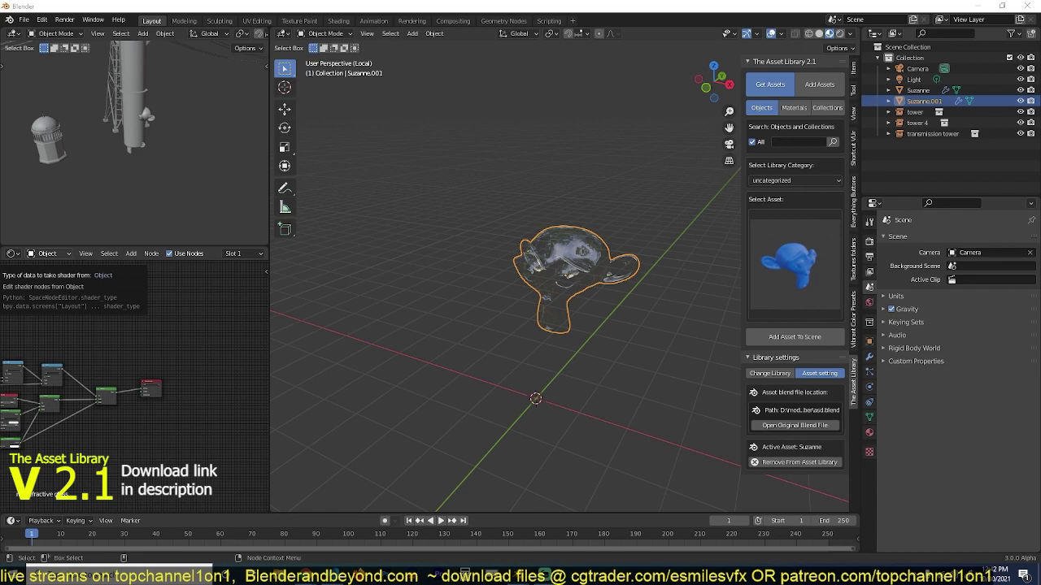
In the original blend file, pull the top of the yellow monkey head up about 5 m along Z.
drag(2, 160, 213, 83)
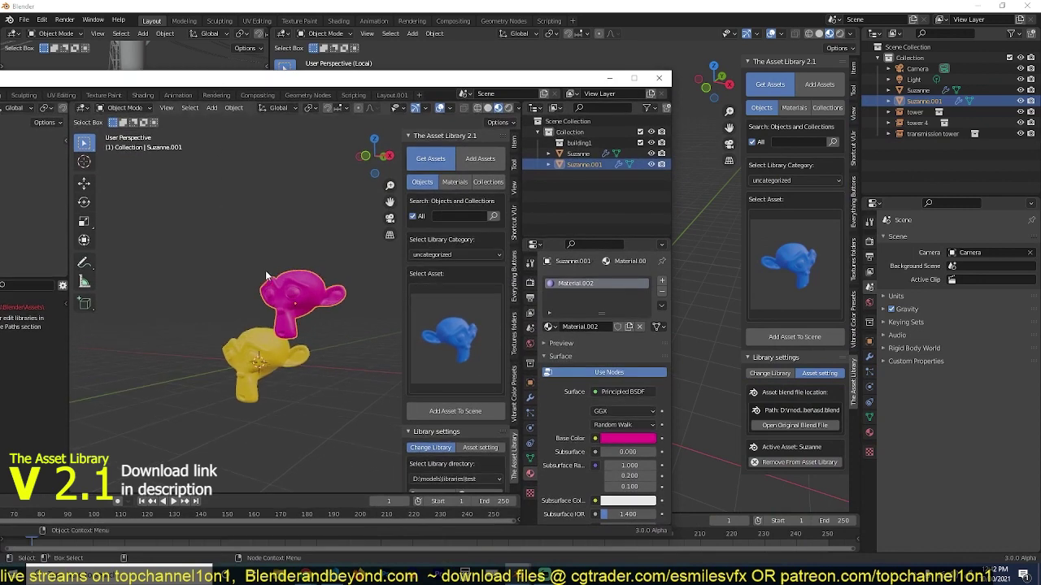
scroll(265, 270, up, 2)
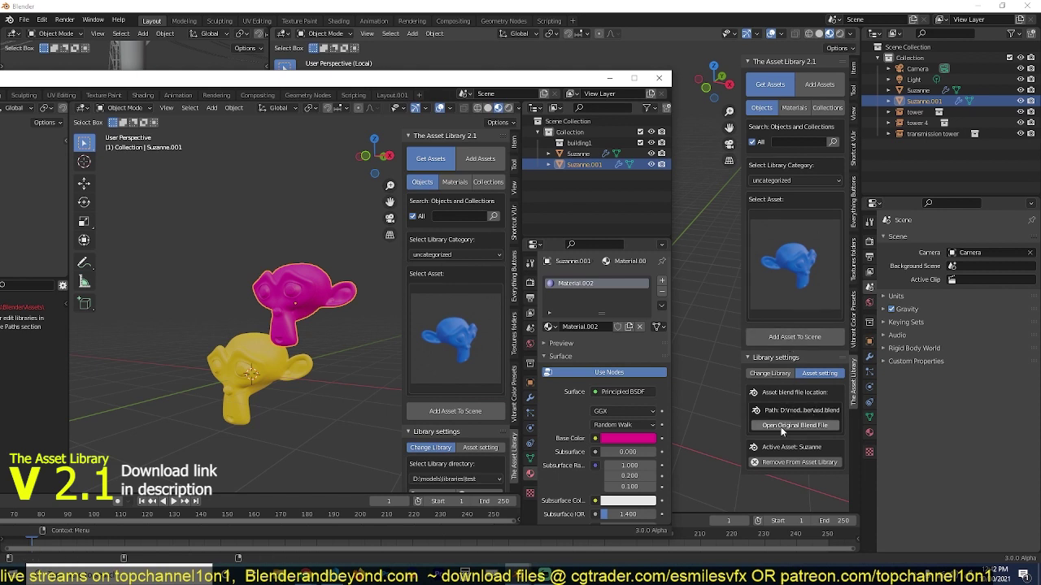
click(220, 362)
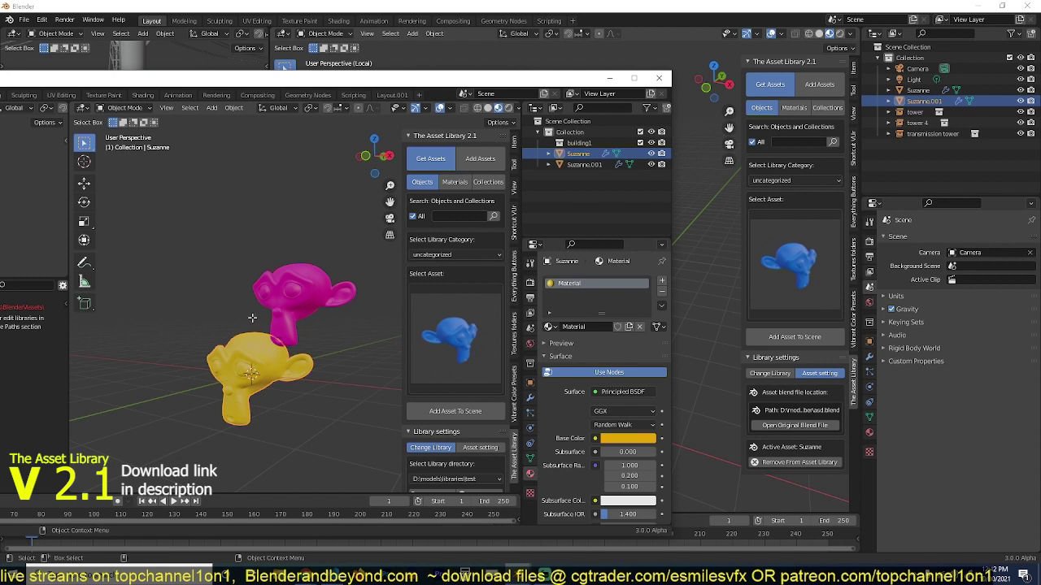
key(Tab)
click(251, 332)
key(g)
key(z)
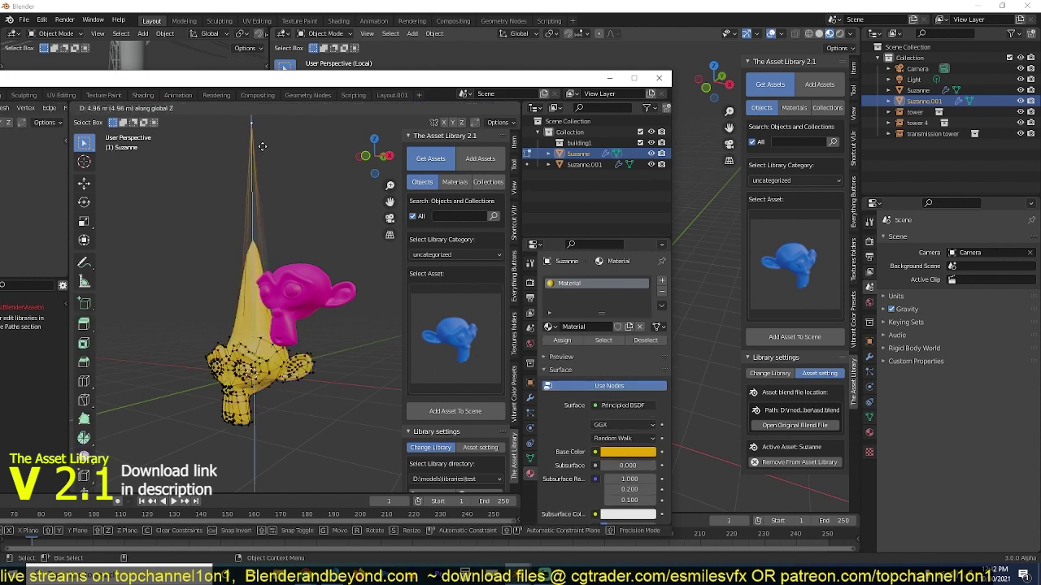
click(262, 146)
key(Tab)
Save the edited asd.blend and add the updated Suzanne asset to the main file's scene.
key(ctrl+a)
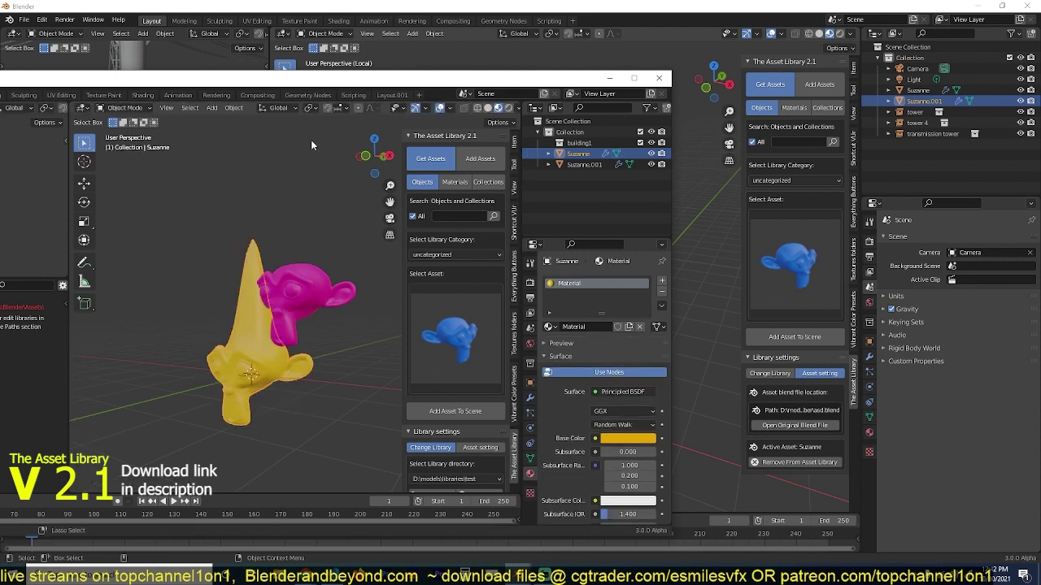
key(ctrl+s)
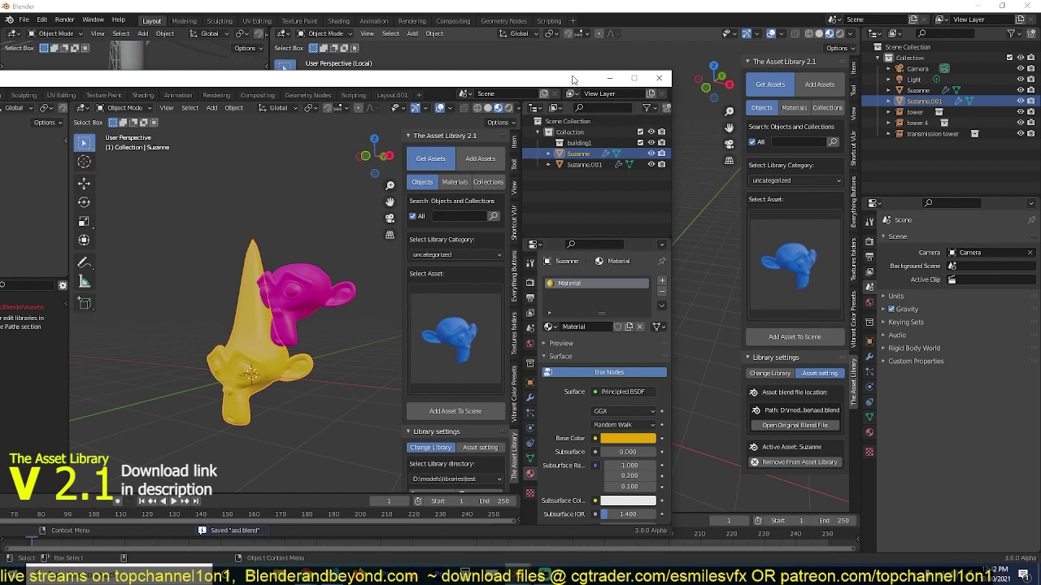
drag(573, 79, 252, 195)
click(772, 337)
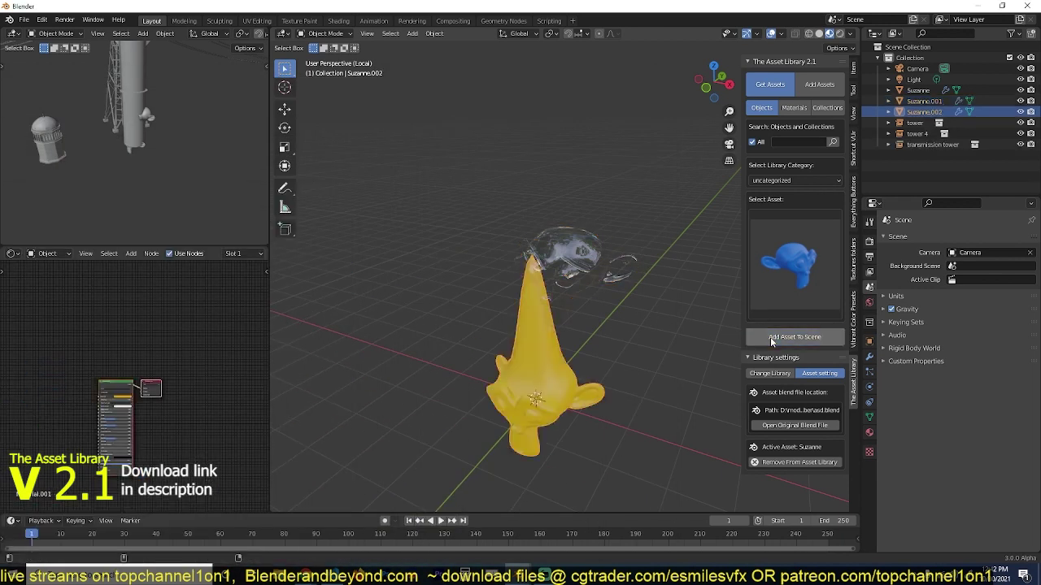
middle_drag(618, 317, 546, 328)
Delete the spiked yellow monkey head from the main file's scene.
key(alt+Tab)
drag(252, 192, 475, 148)
shift+middle_drag(620, 291, 817, 182)
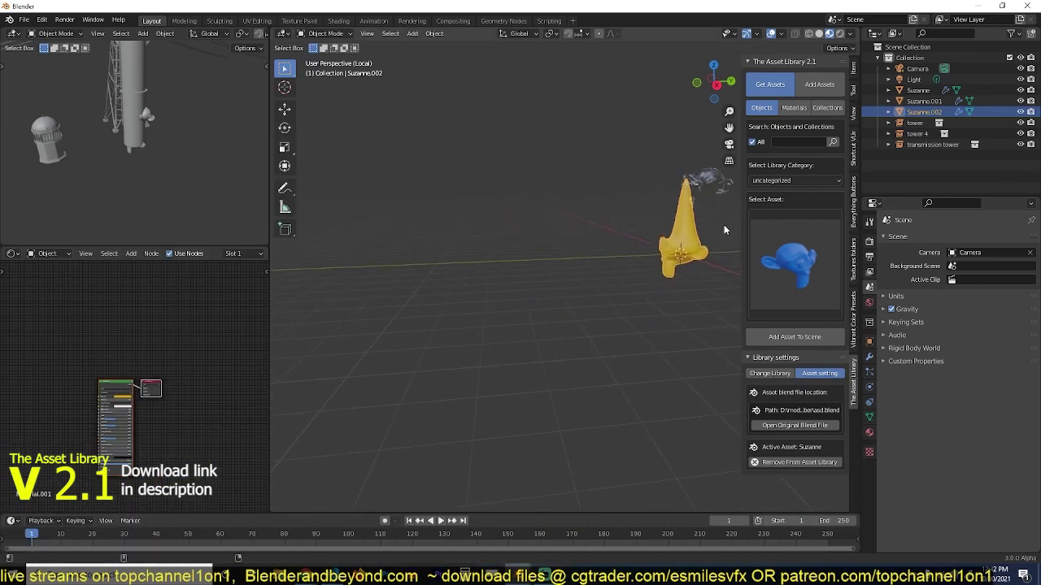
scroll(697, 236, up, 3)
middle_drag(696, 239, 491, 285)
key(Delete)
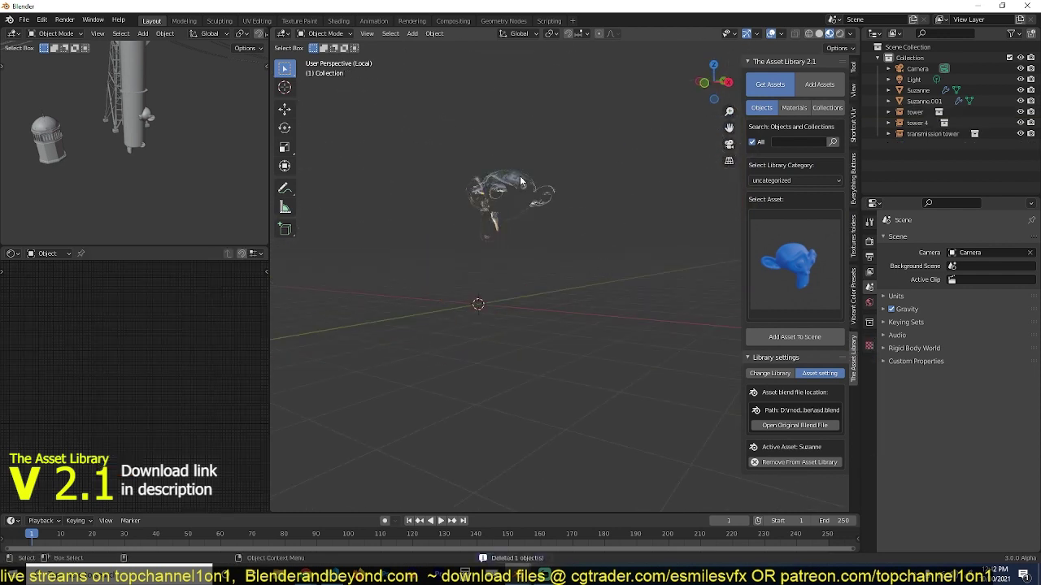
shift+middle_drag(520, 181, 547, 243)
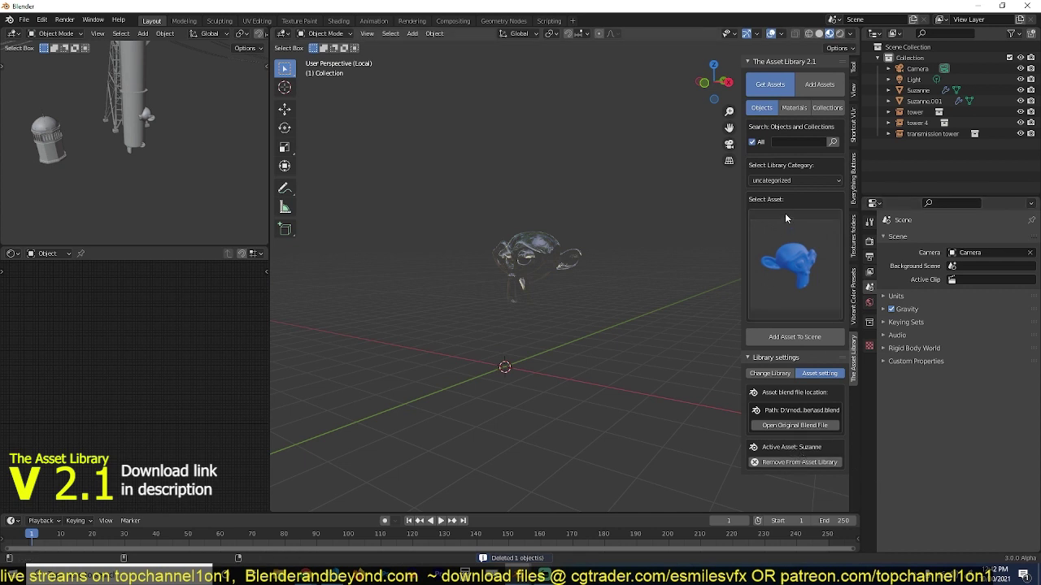
Remove the Suzanne asset from the asset library and close the window with the original blend file.
click(799, 462)
click(812, 460)
click(814, 277)
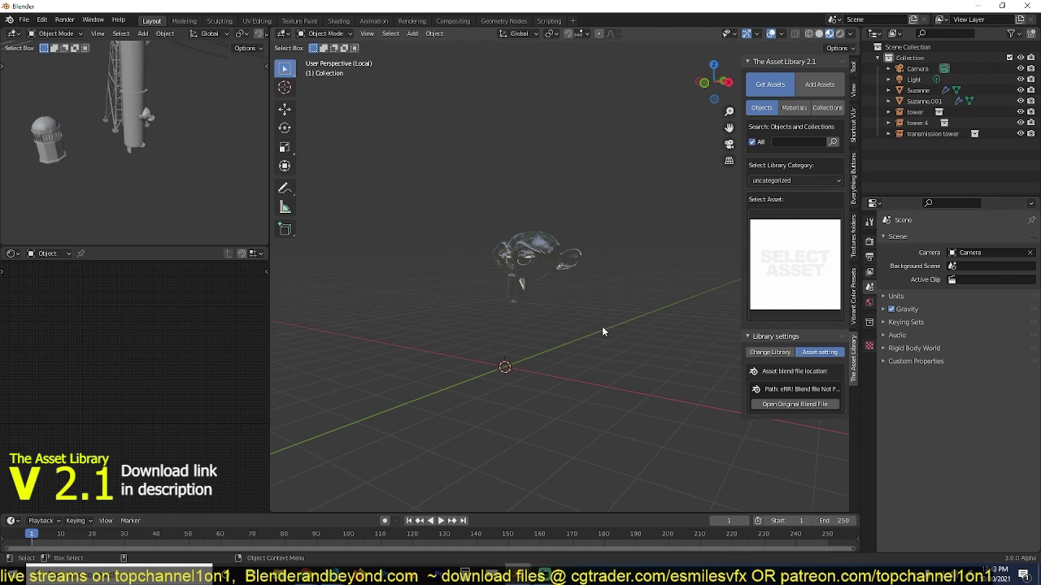
key(alt+Tab)
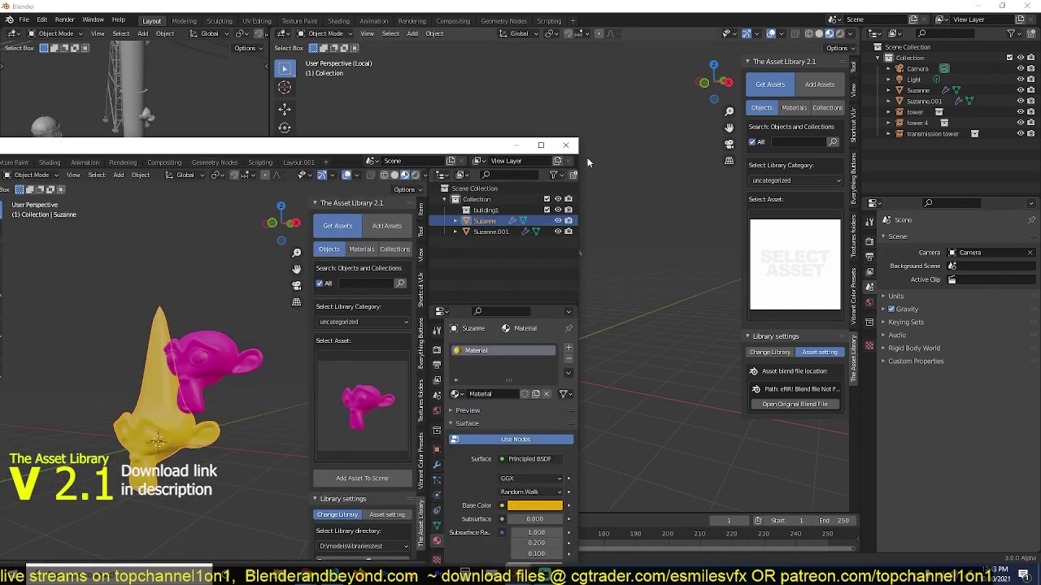
click(566, 145)
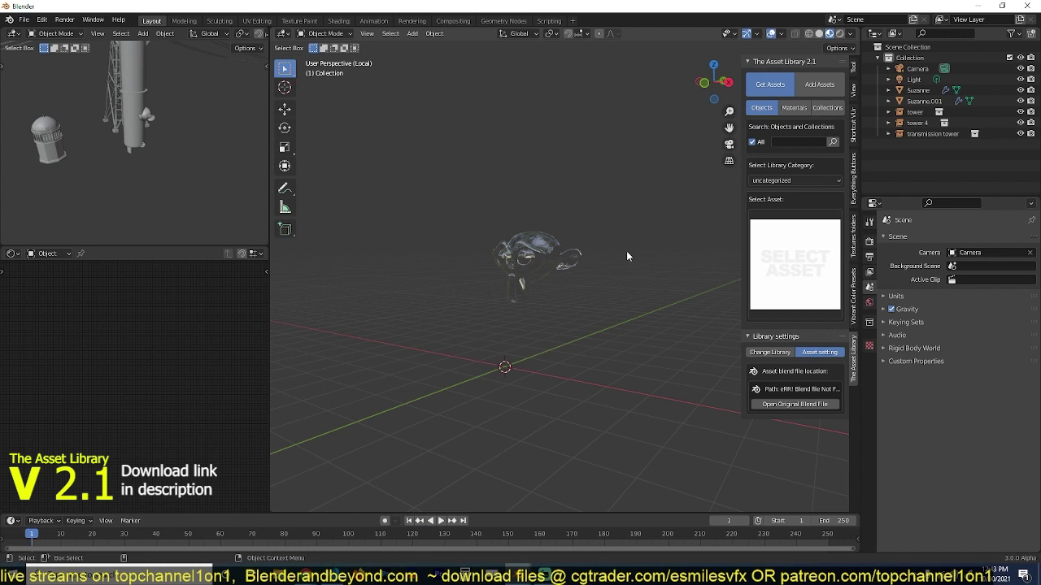